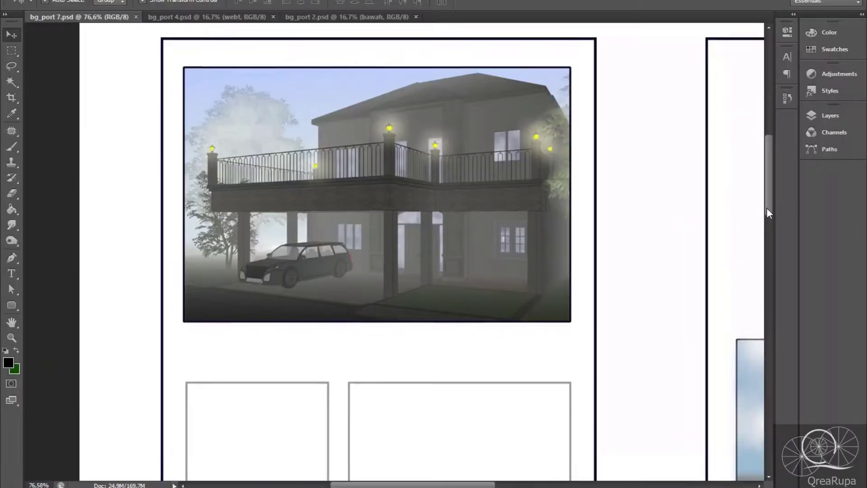
{"action": "scroll", "coordinate": [766, 207], "scroll_direction": "down", "scroll_amount": 10}
{"action": "scroll", "coordinate": [751, 308], "scroll_direction": "down", "scroll_amount": 5}
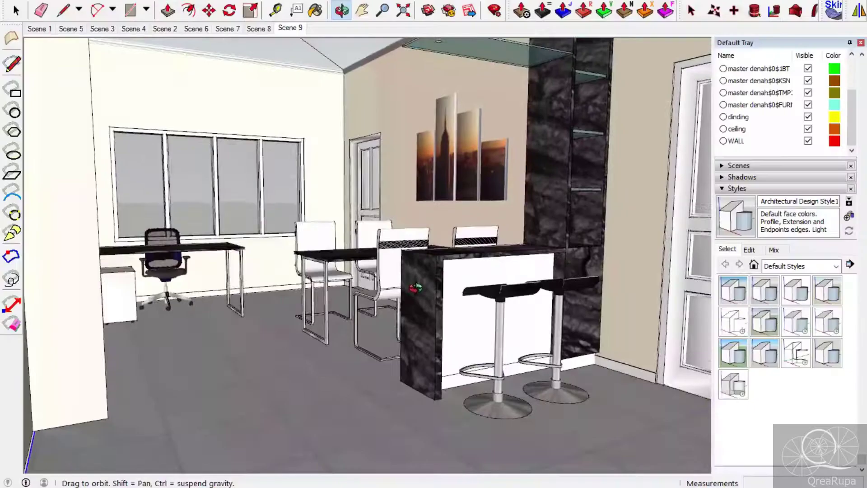
{"action": "middle_click_drag", "start_coordinate": [393, 271], "coordinate": [422, 272]}
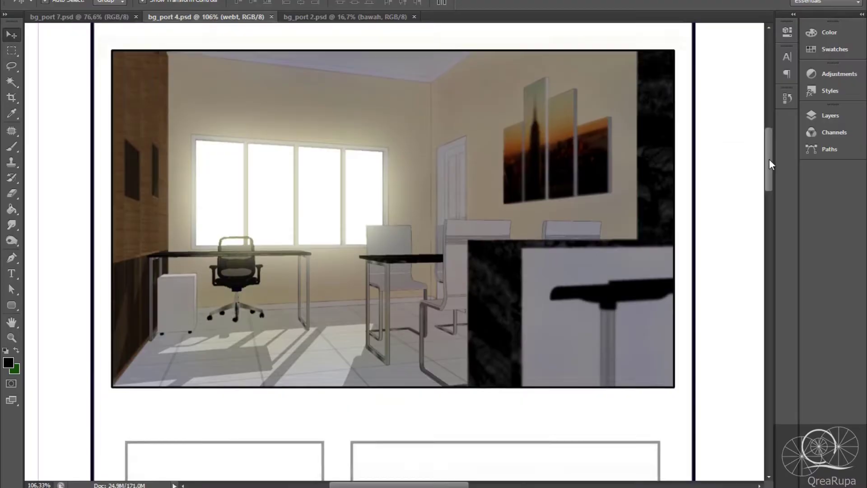
{"action": "mouse_move", "coordinate": [769, 159]}
{"action": "left_mouse_down"}
{"action": "mouse_move", "coordinate": [767, 335]}
{"action": "mouse_move", "coordinate": [779, 297]}
{"action": "left_mouse_up"}
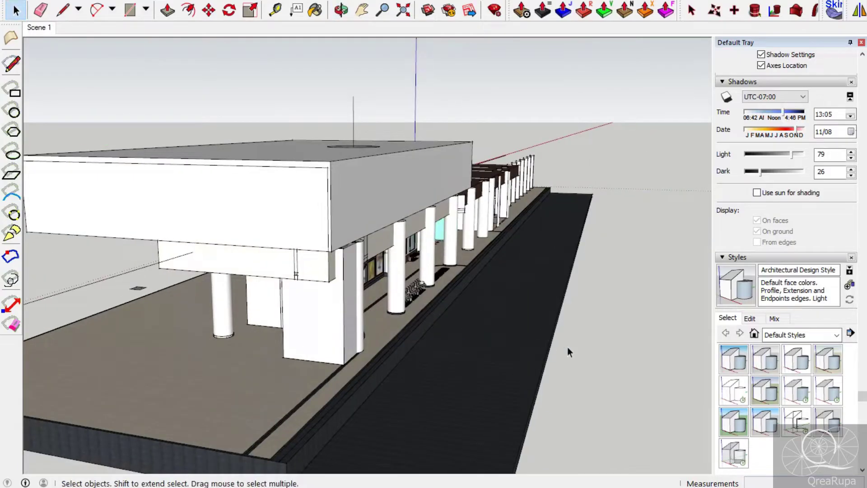
- Inspect the station building model from its front and side, including the roof volume, columns and track bed
{"action": "mouse_move", "coordinate": [567, 346]}
{"action": "middle_mouse_down"}
{"action": "mouse_move", "coordinate": [434, 329]}
{"action": "mouse_move", "coordinate": [402, 351]}
{"action": "middle_mouse_up"}
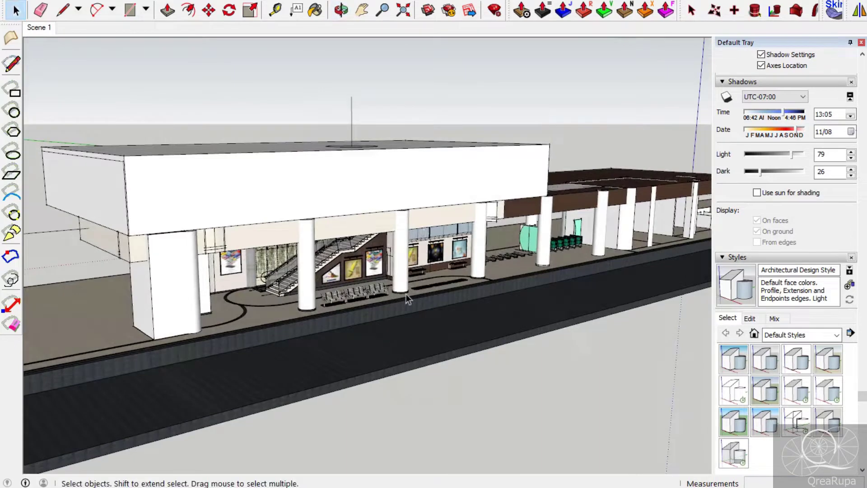
{"action": "scroll", "coordinate": [397, 291], "scroll_direction": "down", "scroll_amount": 3}
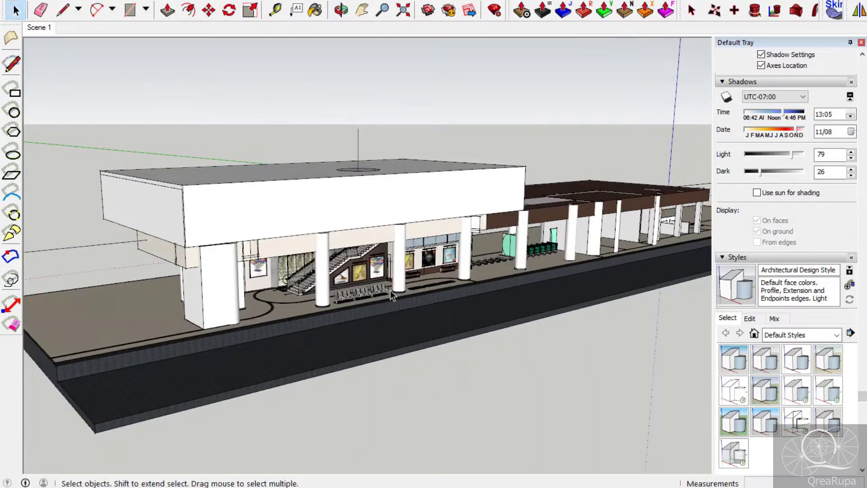
{"action": "scroll", "coordinate": [391, 291], "scroll_direction": "up", "scroll_amount": 3}
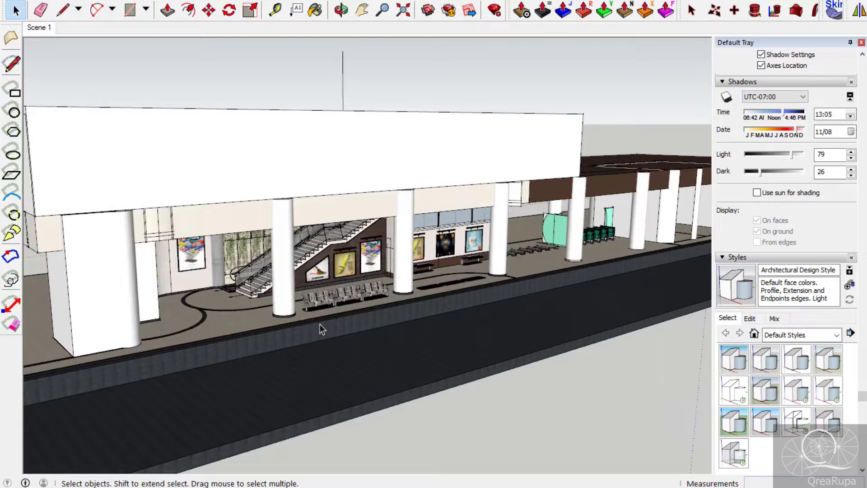
{"action": "mouse_move", "coordinate": [357, 367]}
{"action": "middle_mouse_down"}
{"action": "mouse_move", "coordinate": [517, 339]}
{"action": "mouse_move", "coordinate": [330, 360]}
{"action": "mouse_move", "coordinate": [310, 289]}
{"action": "middle_mouse_up"}
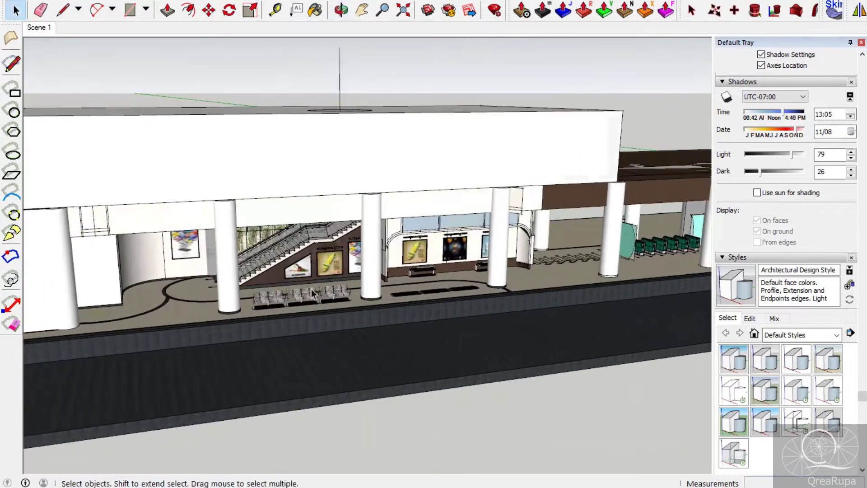
{"action": "scroll", "coordinate": [317, 294], "scroll_direction": "down", "scroll_amount": 3}
{"action": "mouse_move", "coordinate": [495, 346]}
{"action": "middle_mouse_down"}
{"action": "mouse_move", "coordinate": [443, 365]}
{"action": "mouse_move", "coordinate": [863, 297]}
{"action": "mouse_move", "coordinate": [77, 300]}
{"action": "mouse_move", "coordinate": [151, 290]}
{"action": "mouse_move", "coordinate": [412, 329]}
{"action": "mouse_move", "coordinate": [565, 319]}
{"action": "mouse_move", "coordinate": [651, 334]}
{"action": "middle_mouse_up"}
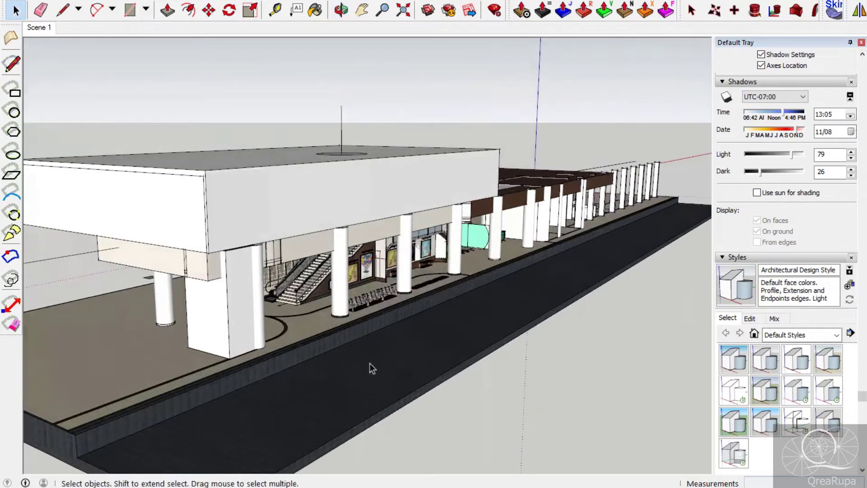
{"action": "middle_click_drag", "start_coordinate": [383, 383], "coordinate": [466, 260]}
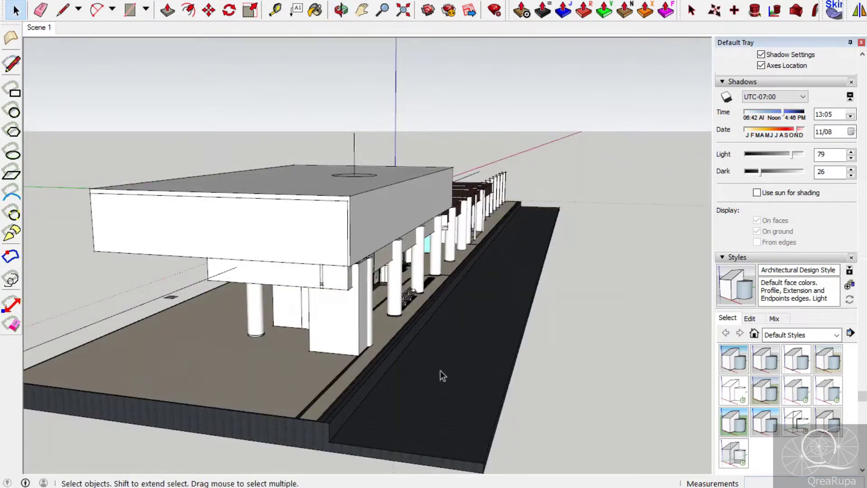
{"action": "middle_click_drag", "start_coordinate": [440, 371], "coordinate": [378, 336]}
- Examine the area behind the columns up close, focusing on the staircase, its glass railing and the wall posters
{"action": "scroll", "coordinate": [359, 354], "scroll_direction": "up", "scroll_amount": 10}
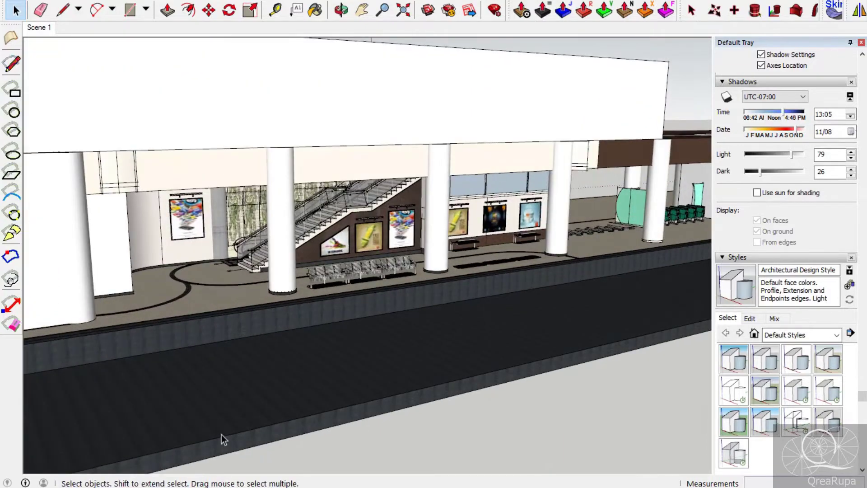
{"action": "scroll", "coordinate": [440, 275], "scroll_direction": "up", "scroll_amount": 3}
{"action": "middle_click_drag", "start_coordinate": [440, 275], "coordinate": [269, 259]}
{"action": "scroll", "coordinate": [204, 227], "scroll_direction": "up", "scroll_amount": 3}
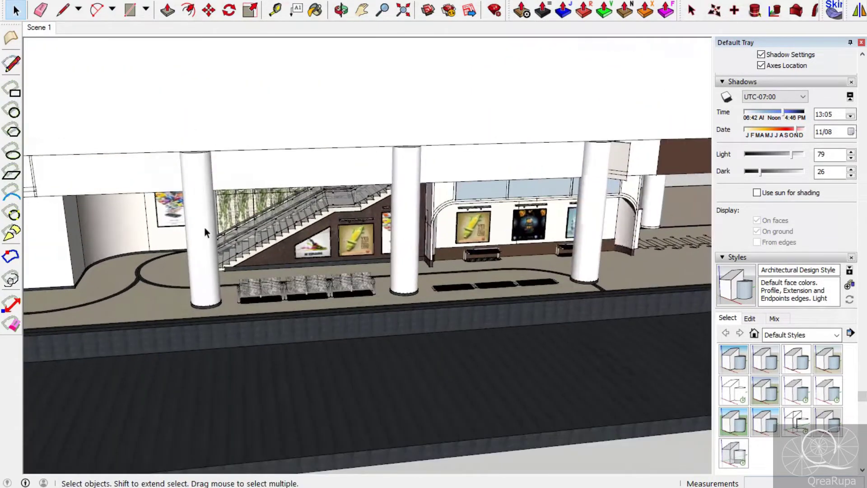
{"action": "scroll", "coordinate": [204, 228], "scroll_direction": "up", "scroll_amount": 2}
{"action": "scroll", "coordinate": [187, 252], "scroll_direction": "up", "scroll_amount": 2}
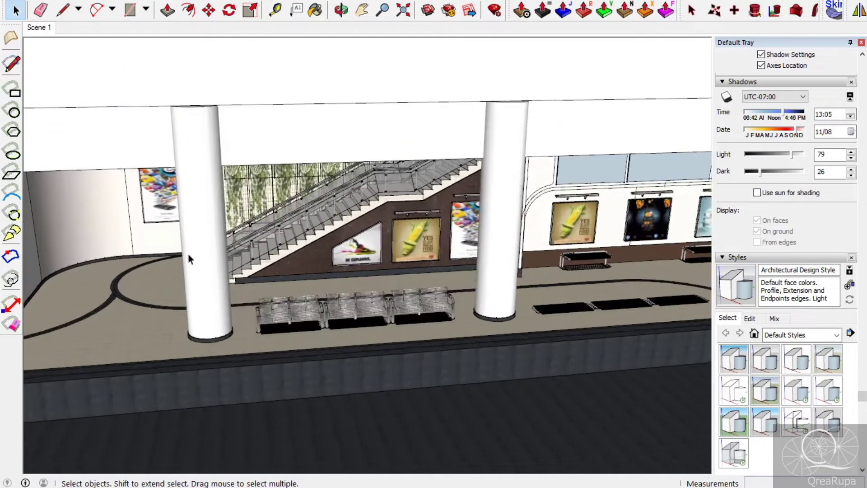
{"action": "scroll", "coordinate": [218, 244], "scroll_direction": "up", "scroll_amount": 5}
{"action": "scroll", "coordinate": [327, 203], "scroll_direction": "up", "scroll_amount": 6}
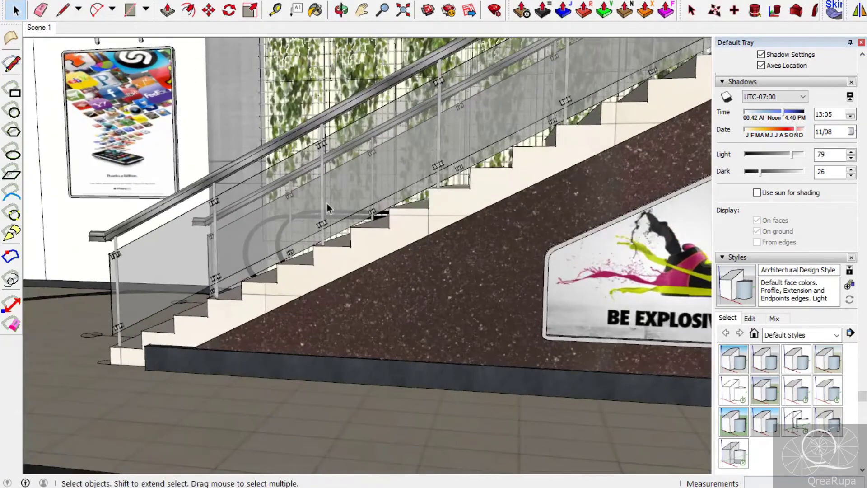
{"action": "middle_click_drag", "start_coordinate": [327, 203], "coordinate": [316, 216]}
{"action": "scroll", "coordinate": [278, 211], "scroll_direction": "down", "scroll_amount": 2}
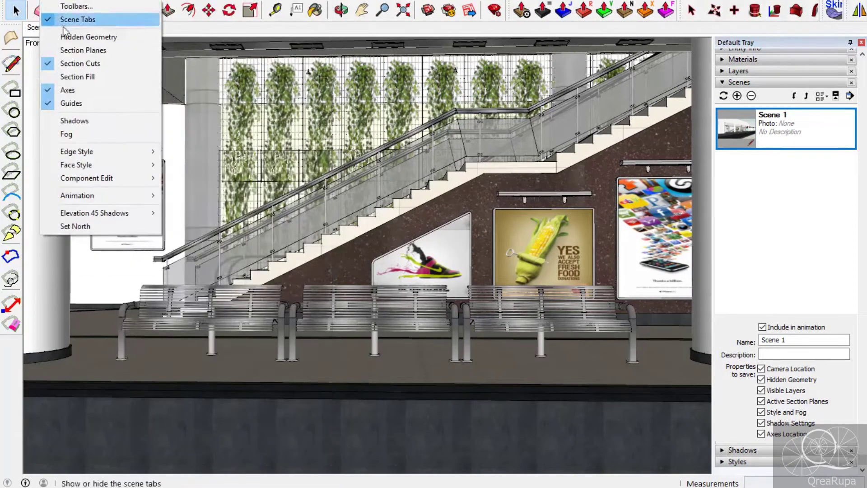
- Set the camera to the standard Front view and frame the staircase and the three benches between the two round columns
{"action": "mouse_move", "coordinate": [77, 0]}
{"action": "mouse_move", "coordinate": [135, 33]}
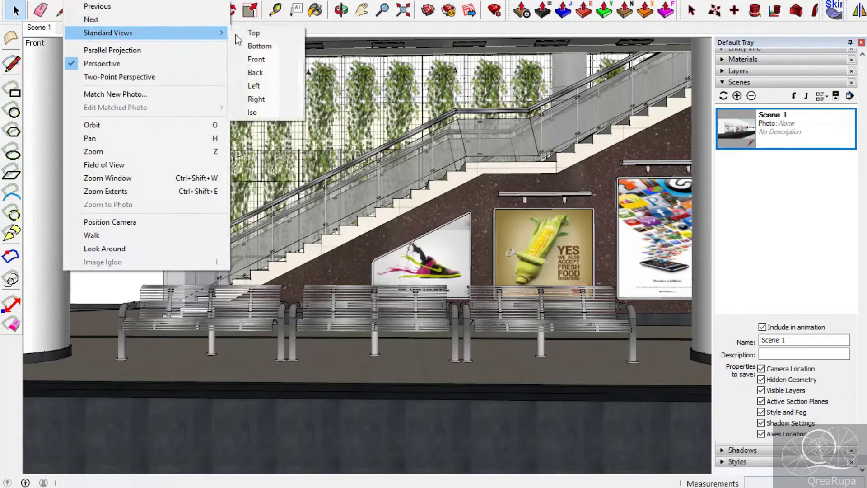
{"action": "left_click", "coordinate": [273, 60]}
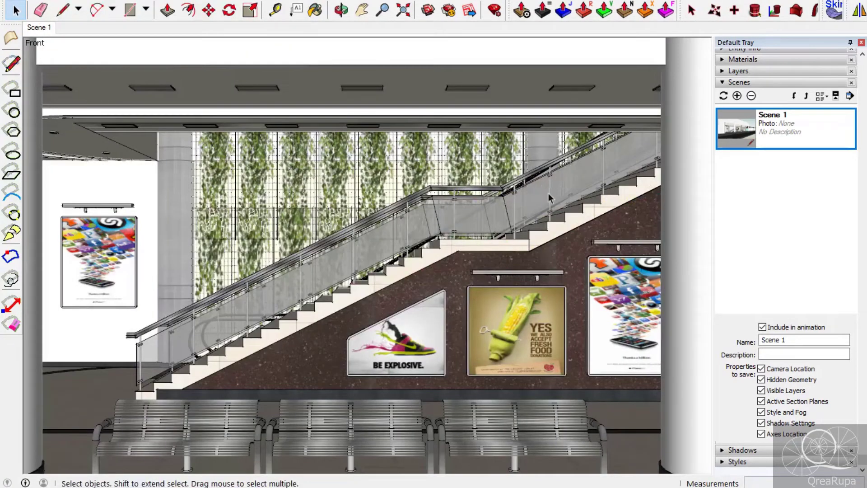
{"action": "scroll", "coordinate": [435, 174], "scroll_direction": "down", "scroll_amount": 6}
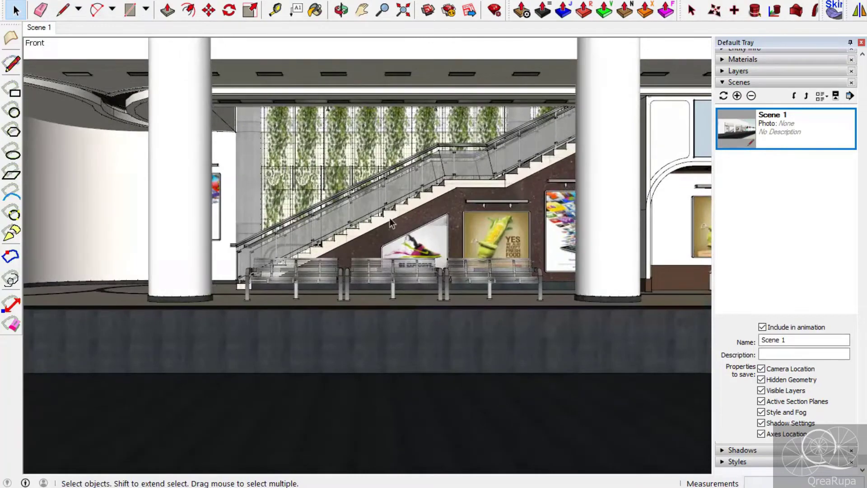
{"action": "scroll", "coordinate": [391, 223], "scroll_direction": "up", "scroll_amount": 5}
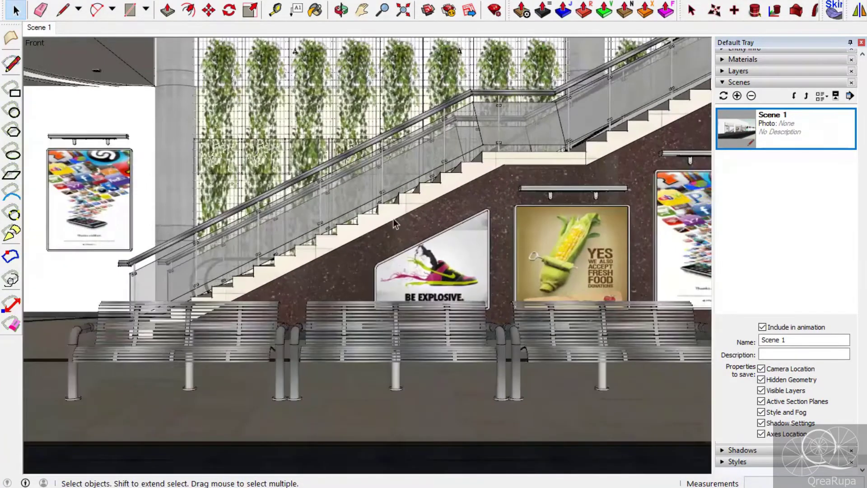
{"action": "scroll", "coordinate": [394, 219], "scroll_direction": "down", "scroll_amount": 1}
{"action": "left_click", "coordinate": [361, 9]}
{"action": "left_click_drag", "start_coordinate": [413, 209], "coordinate": [384, 240]}
{"action": "scroll", "coordinate": [383, 261], "scroll_direction": "up", "scroll_amount": 1}
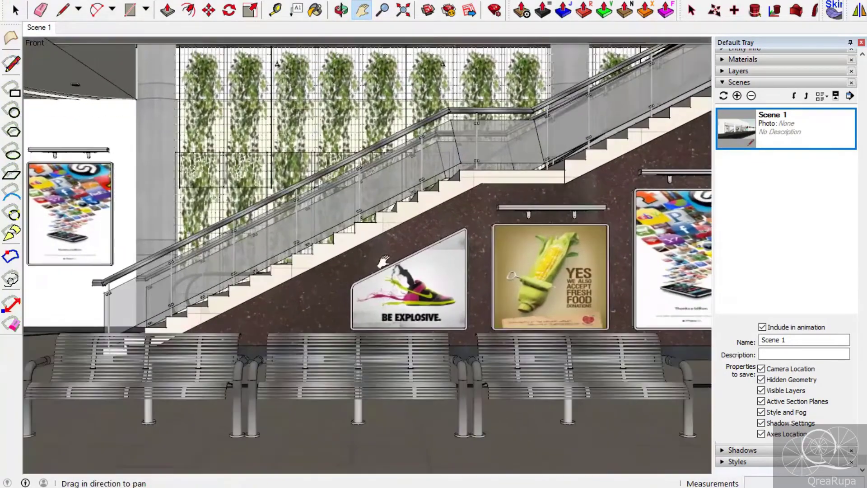
{"action": "scroll", "coordinate": [383, 261], "scroll_direction": "down", "scroll_amount": 1}
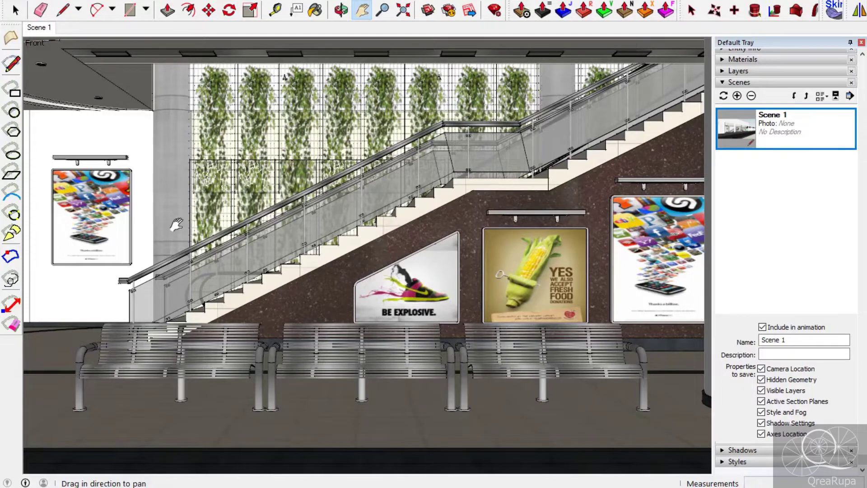
{"action": "left_click_drag", "start_coordinate": [368, 230], "coordinate": [371, 231]}
{"action": "scroll", "coordinate": [370, 232], "scroll_direction": "down", "scroll_amount": 2}
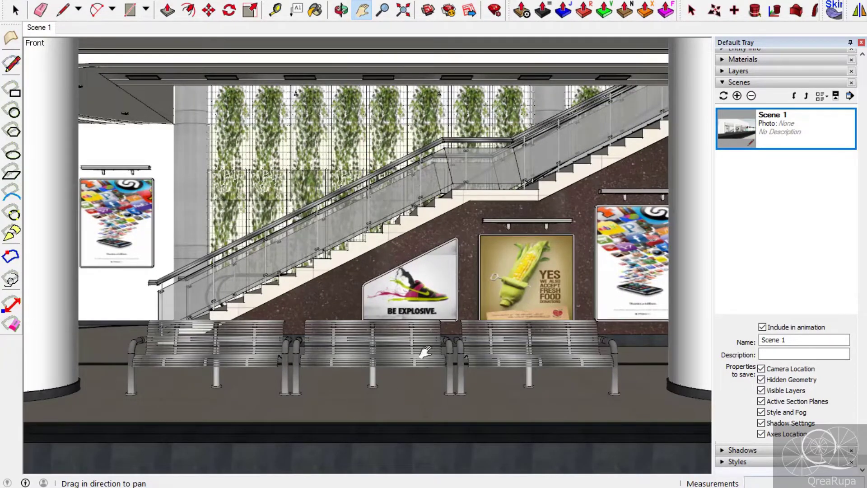
{"action": "left_click_drag", "start_coordinate": [383, 295], "coordinate": [381, 276]}
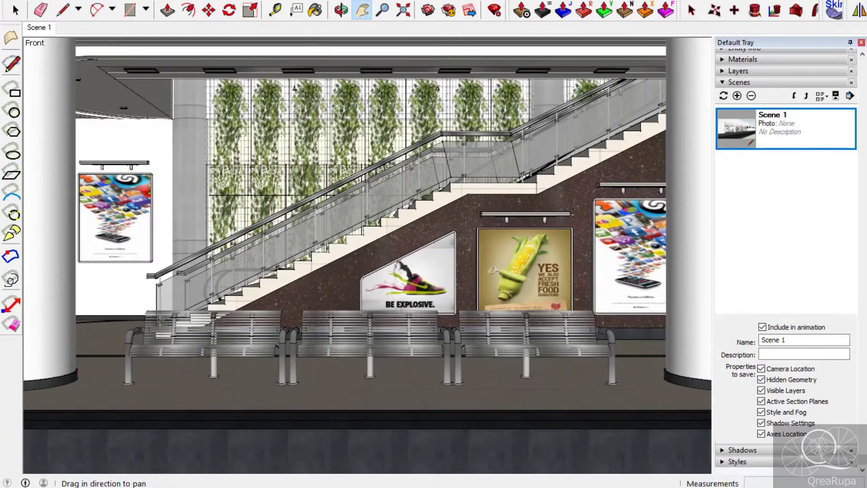
{"action": "key", "text": "space"}
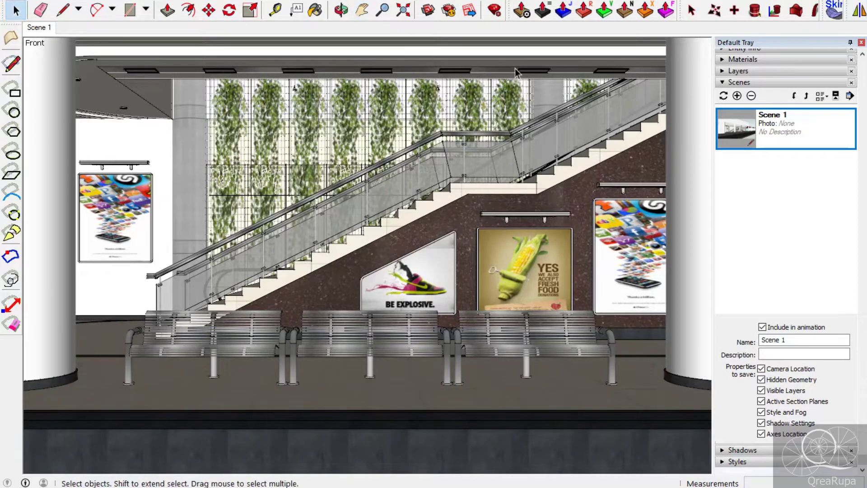
- Turn on shadows for the model and enable shadows cast from edges
{"action": "left_click", "coordinate": [722, 83]}
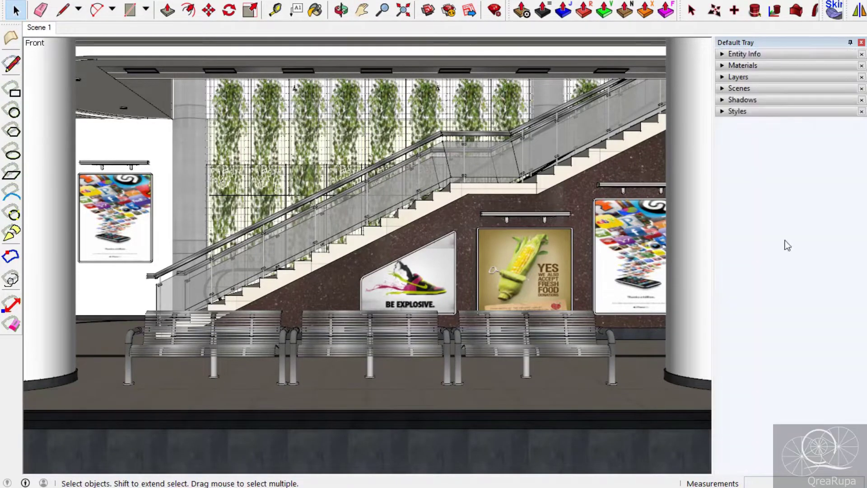
{"action": "left_click", "coordinate": [774, 99]}
{"action": "left_click", "coordinate": [86, 1]}
{"action": "mouse_move", "coordinate": [50, 1]}
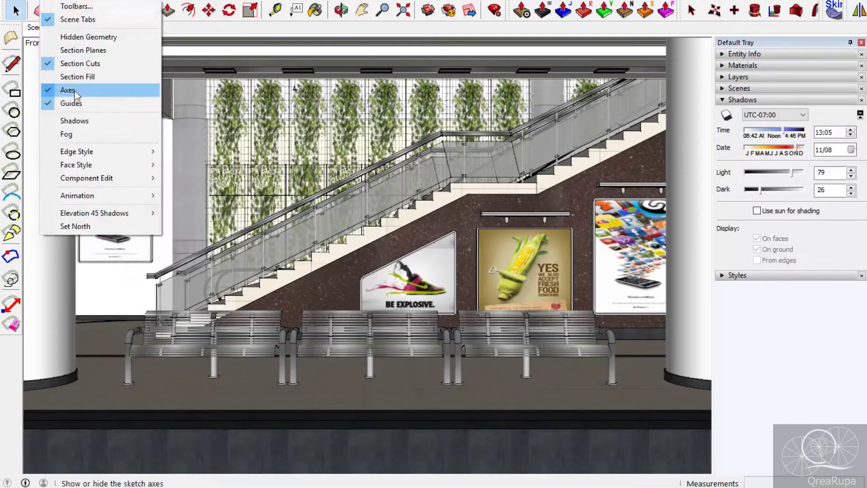
{"action": "left_click", "coordinate": [86, 121]}
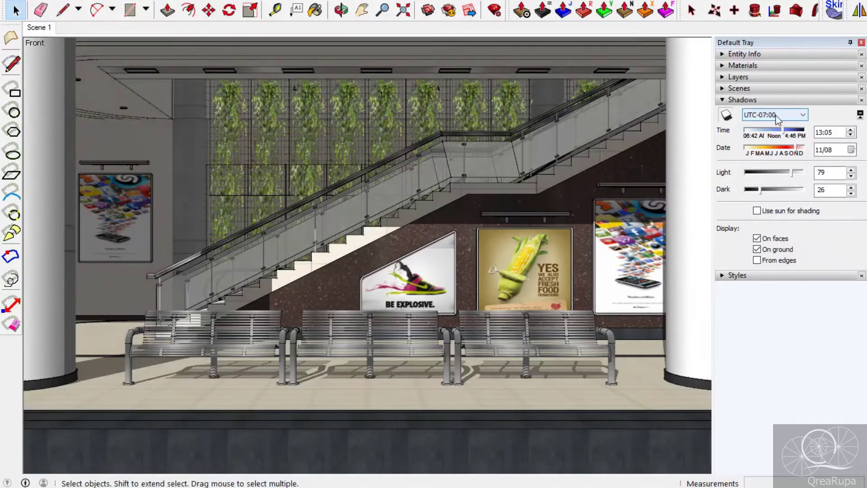
{"action": "left_click", "coordinate": [776, 116]}
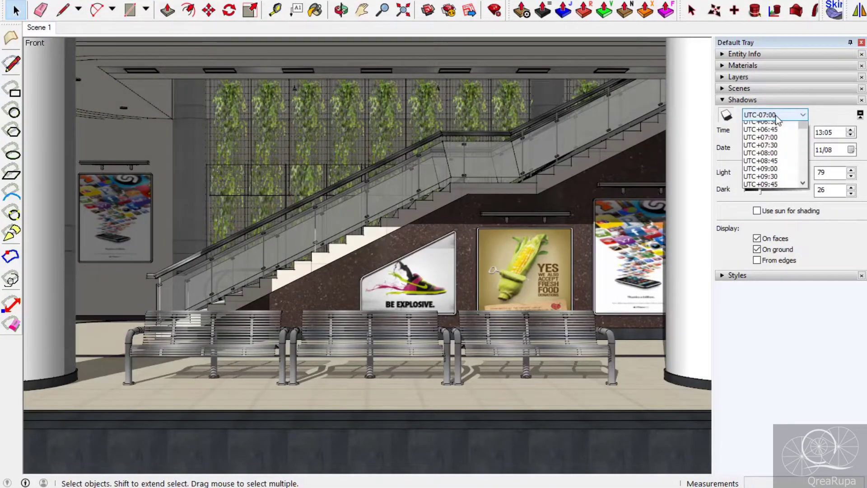
{"action": "left_click", "coordinate": [776, 116]}
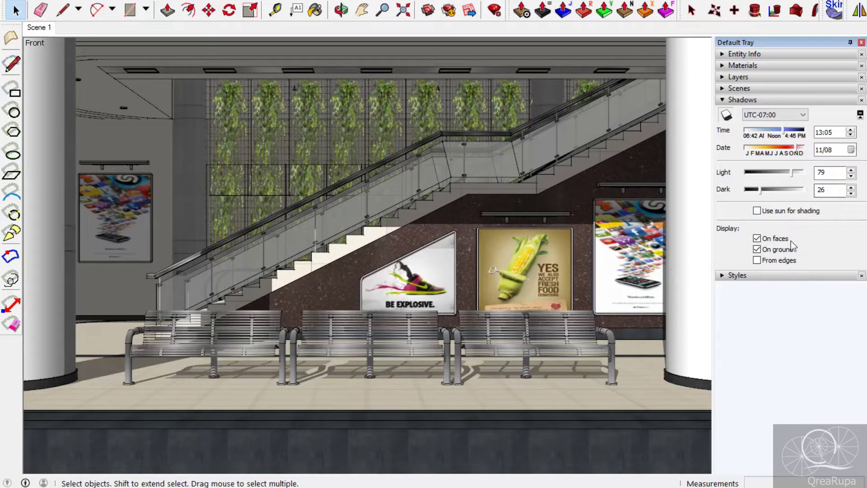
{"action": "left_click", "coordinate": [758, 261]}
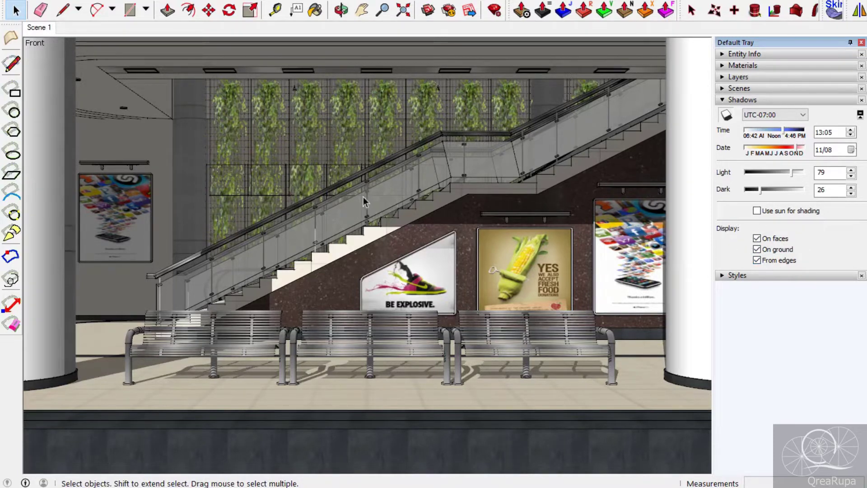
- Save the current front view with shadows as a new scene and name it "color + shadow"
{"action": "left_click", "coordinate": [739, 88]}
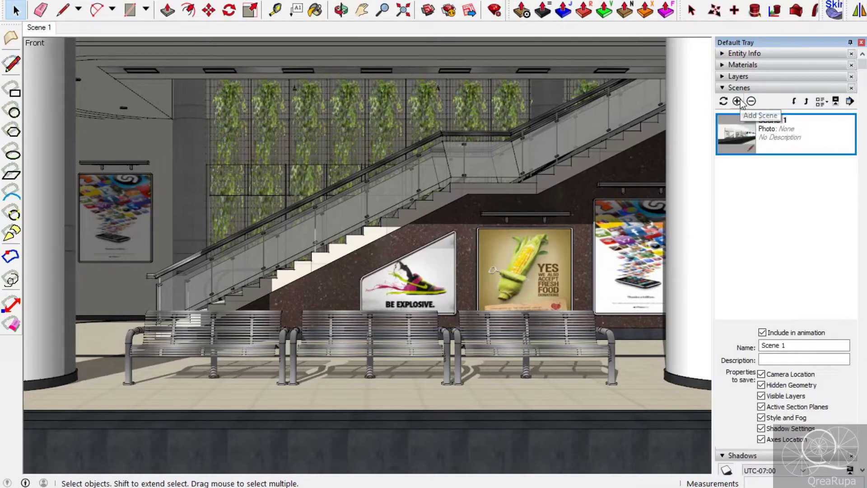
{"action": "left_click", "coordinate": [737, 102]}
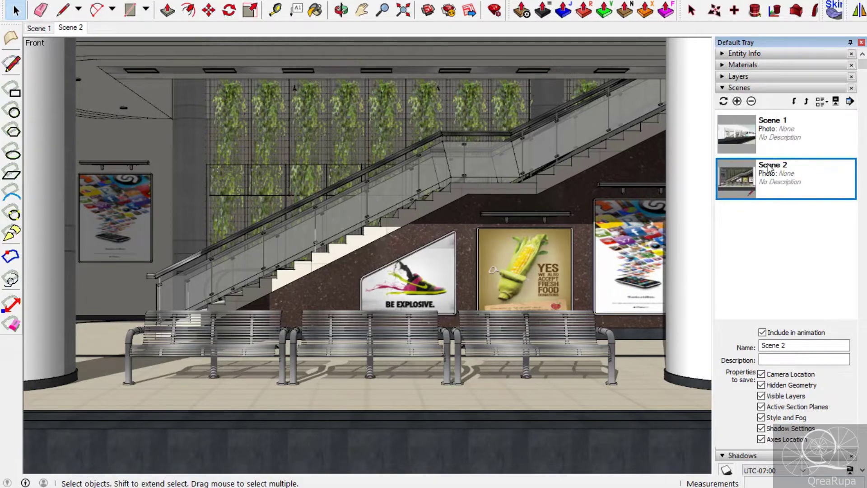
{"action": "right_click", "coordinate": [768, 166]}
{"action": "left_click", "coordinate": [756, 199]}
{"action": "type", "text": "color + shadow"}
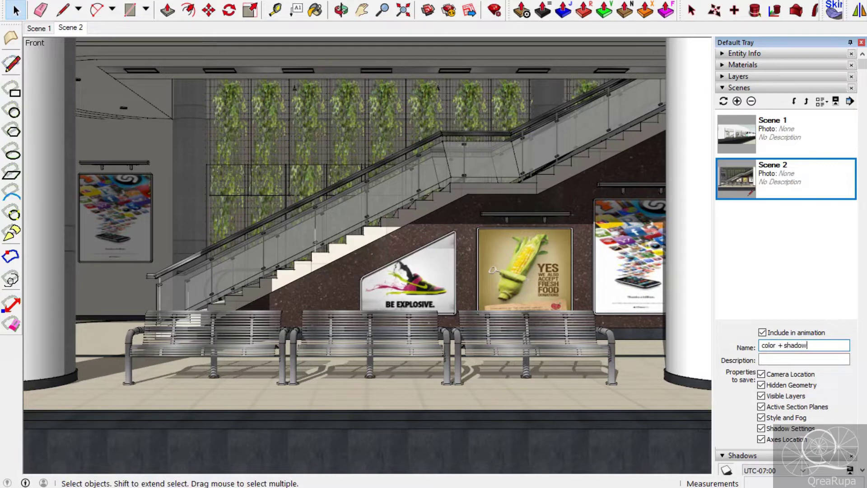
{"action": "key", "text": "Return"}
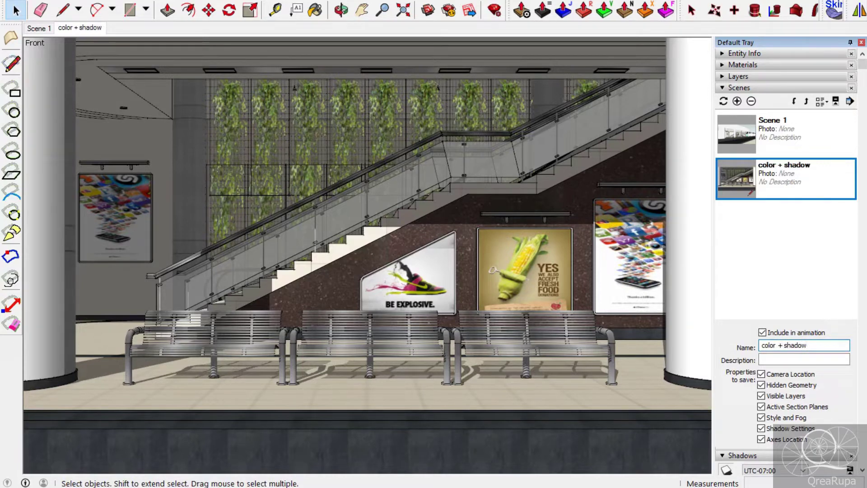
{"action": "left_click", "coordinate": [798, 180]}
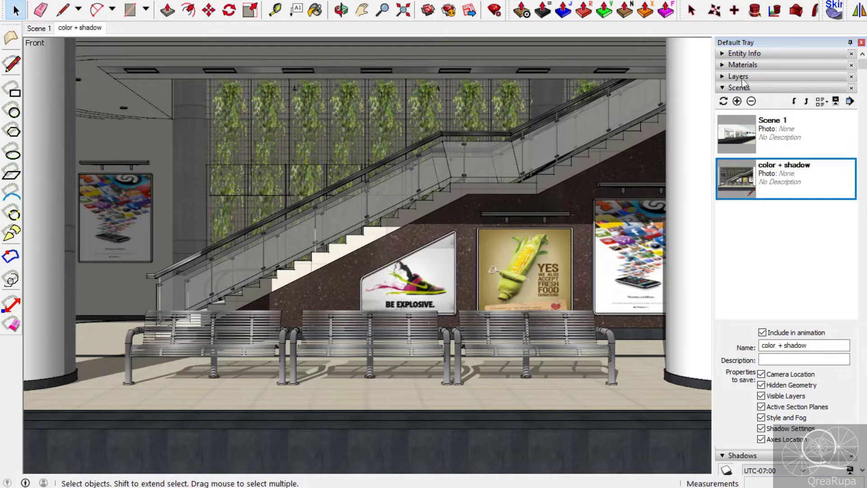
{"action": "left_click", "coordinate": [725, 88]}
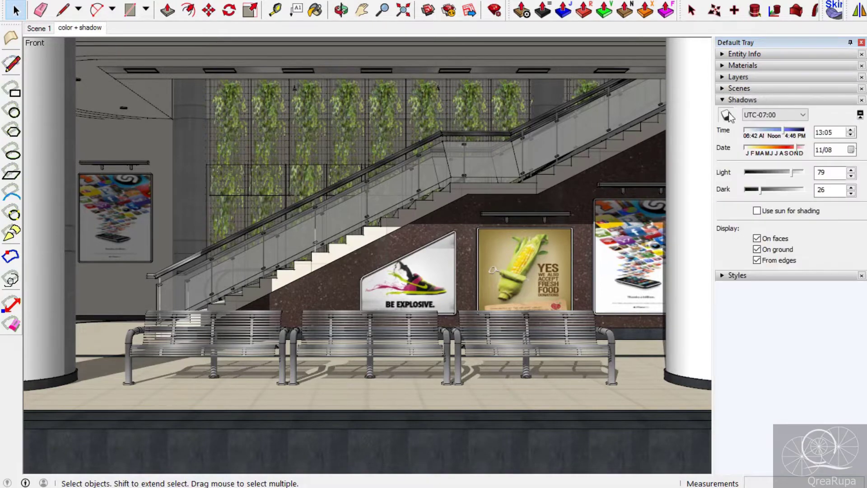
- Turn off edges in the current style and set its material transparency quality to Nicer
{"action": "left_click", "coordinate": [742, 99]}
{"action": "left_click", "coordinate": [745, 111]}
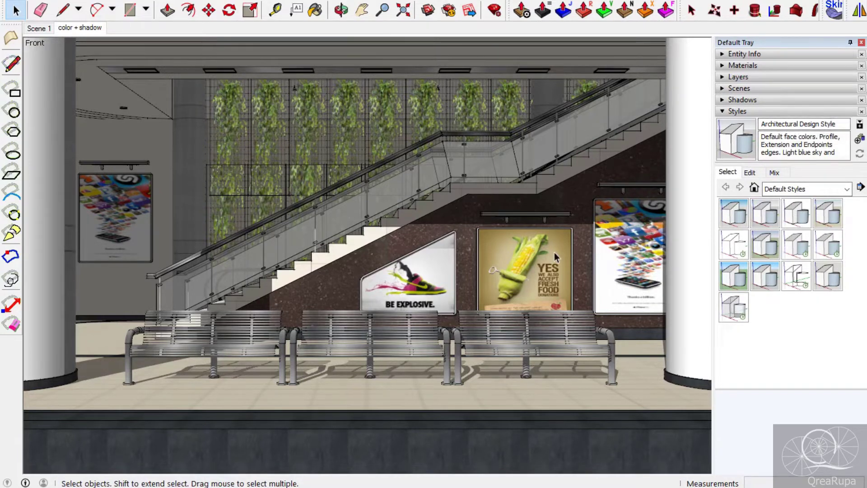
{"action": "left_click", "coordinate": [749, 172]}
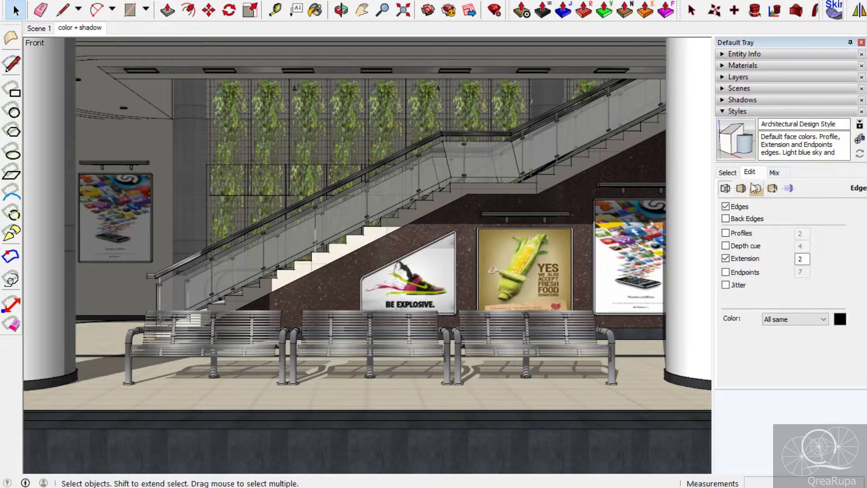
{"action": "left_click", "coordinate": [726, 207]}
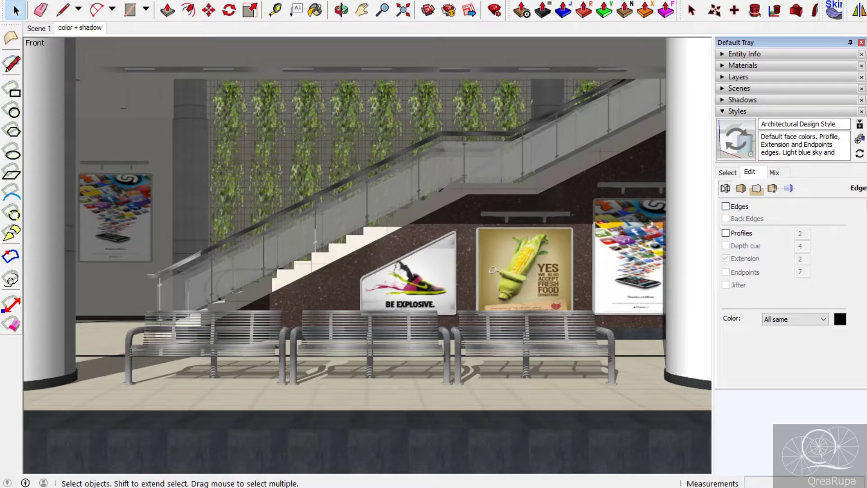
{"action": "left_click", "coordinate": [740, 188]}
{"action": "left_click", "coordinate": [820, 291]}
{"action": "left_click", "coordinate": [811, 305]}
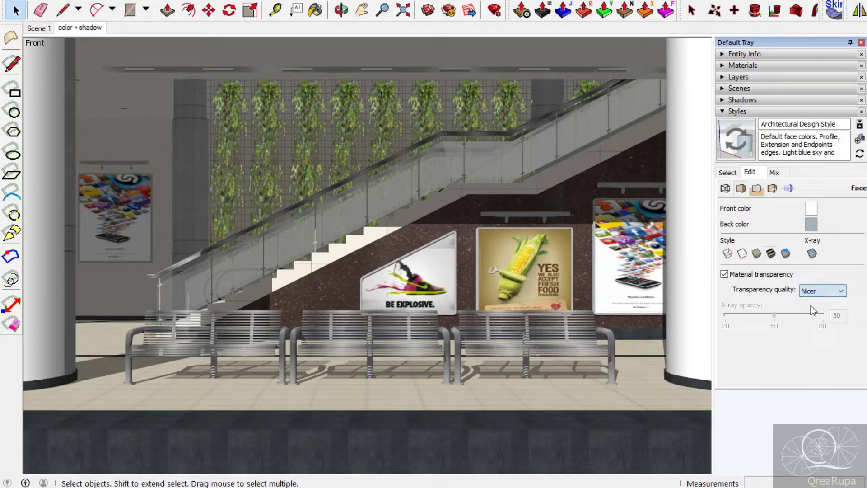
{"action": "left_click", "coordinate": [728, 173]}
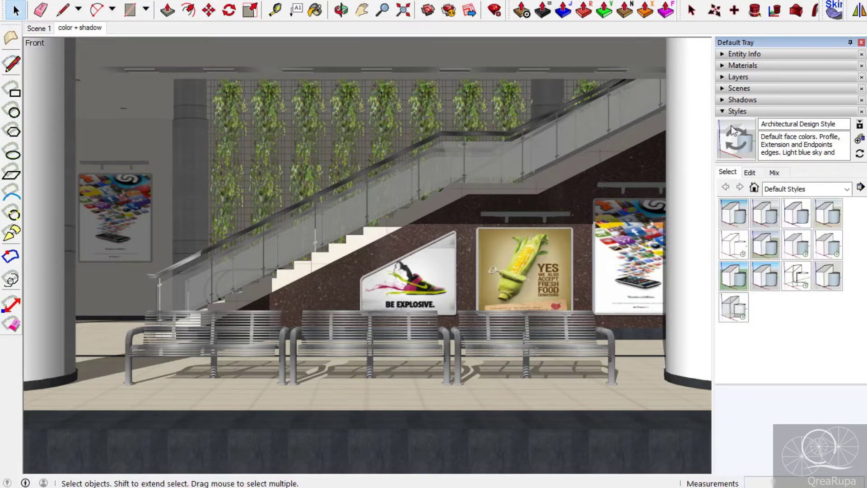
- Update the "color + shadow" scene, saving the style changes as a new style
{"action": "left_click", "coordinate": [739, 89]}
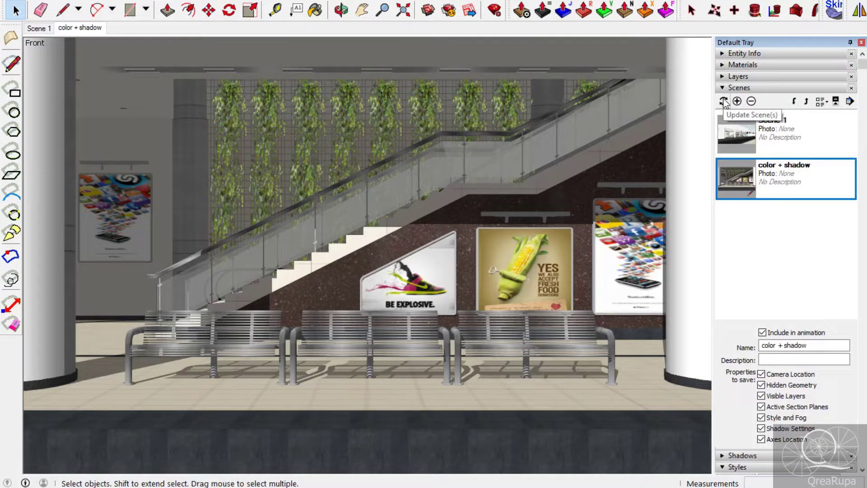
{"action": "left_click", "coordinate": [724, 102]}
{"action": "left_click", "coordinate": [380, 285]}
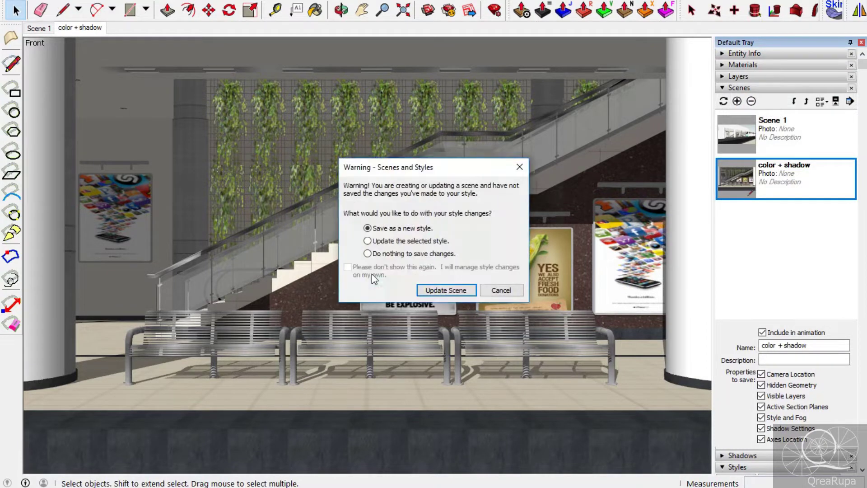
{"action": "left_click", "coordinate": [444, 290]}
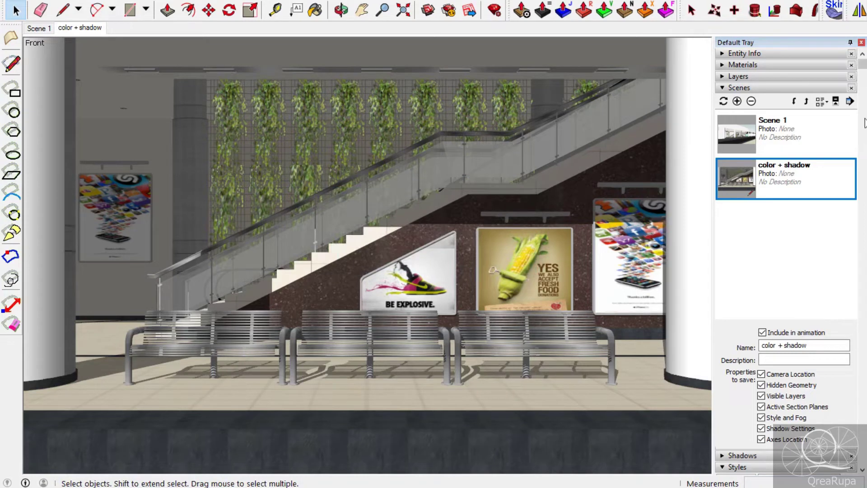
- Add a new scene from the current front view and name it "shadow only"
{"action": "left_click", "coordinate": [739, 104]}
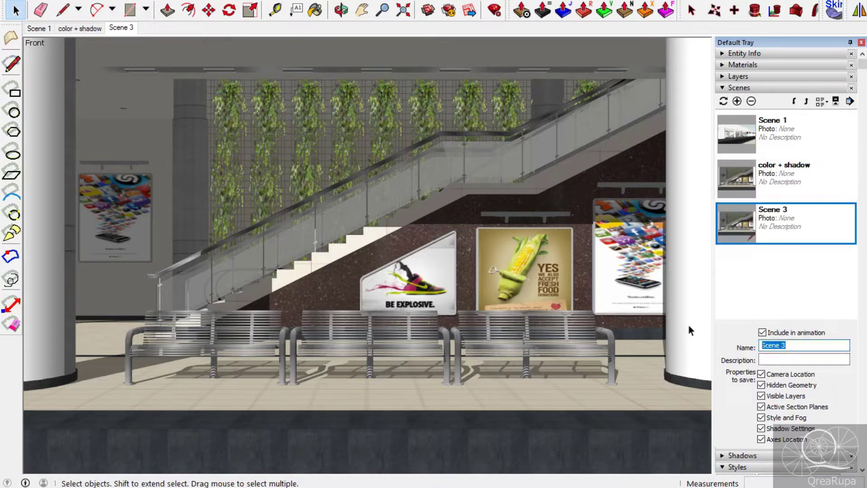
{"action": "type", "text": "shadow only"}
{"action": "key", "text": "Return"}
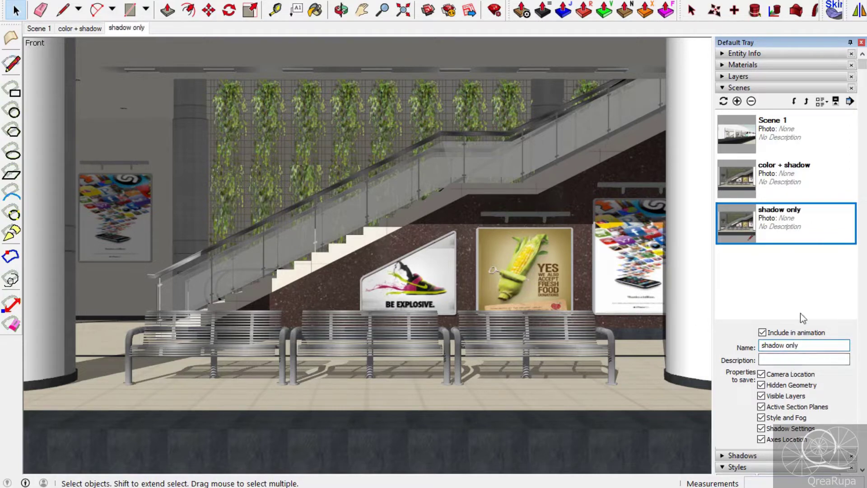
- Apply the Shaded style from the Default Styles collection and turn off its edges
{"action": "left_click", "coordinate": [722, 89]}
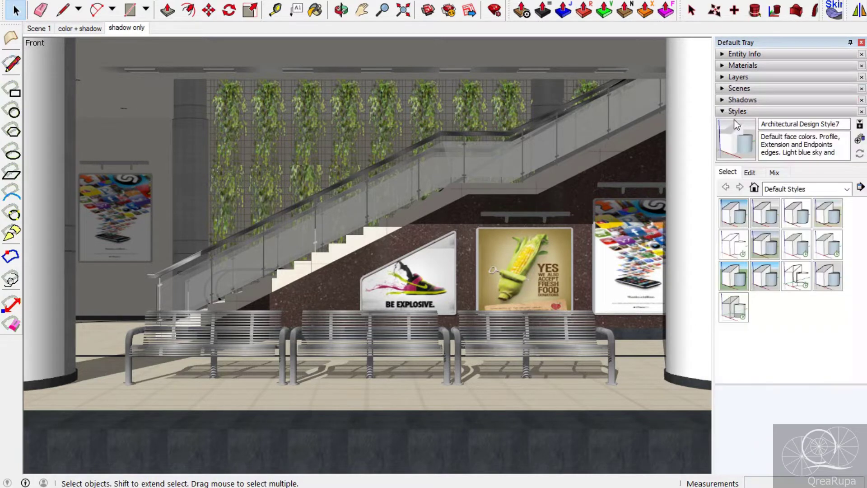
{"action": "left_click", "coordinate": [825, 190]}
{"action": "left_click", "coordinate": [825, 191]}
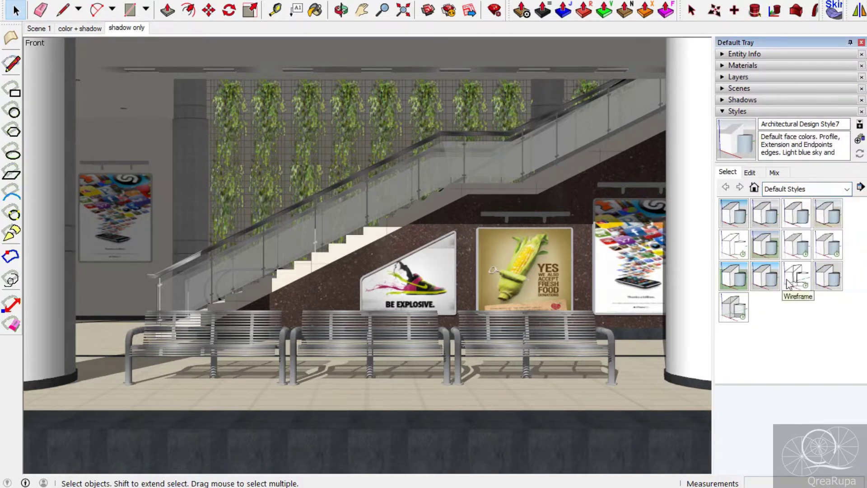
{"action": "left_click", "coordinate": [802, 246]}
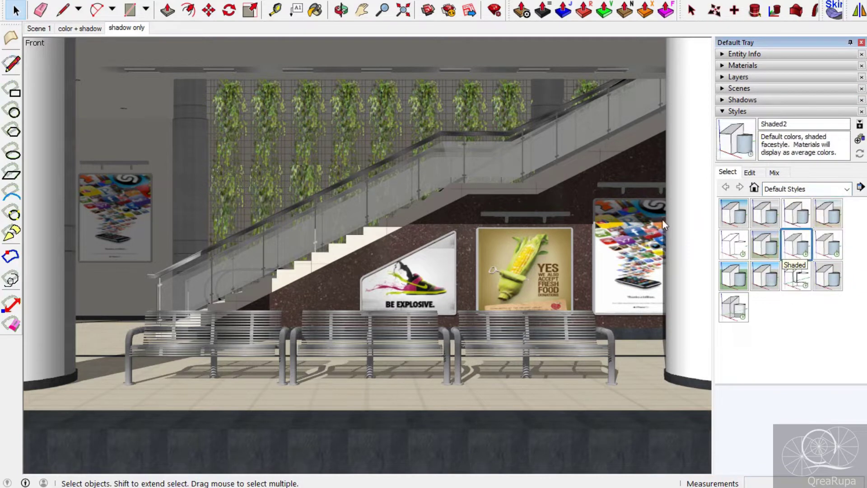
{"action": "left_click", "coordinate": [749, 172]}
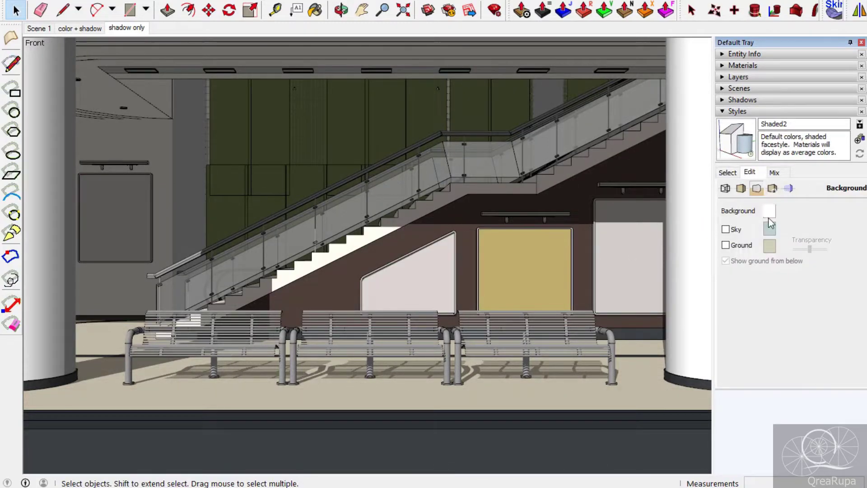
{"action": "left_click", "coordinate": [726, 188]}
{"action": "left_click", "coordinate": [726, 206]}
- Change the style's faces to hidden line display and turn its edges off again so only shadows show
{"action": "left_click", "coordinate": [740, 189]}
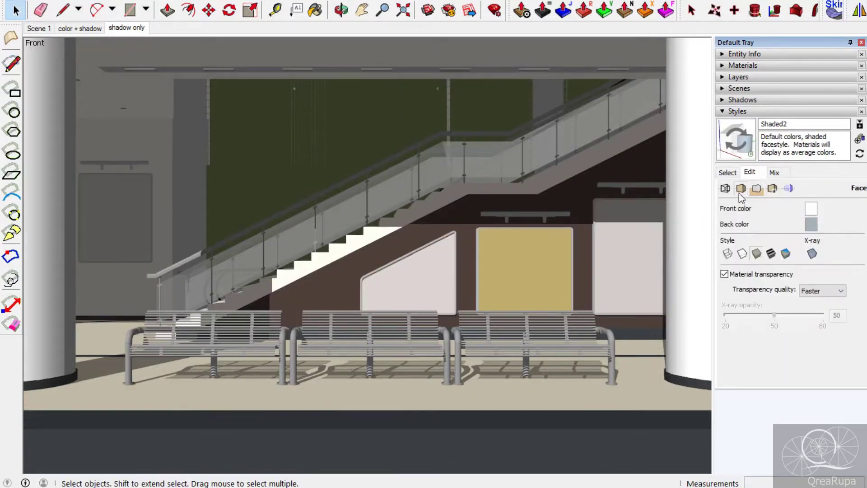
{"action": "left_click", "coordinate": [742, 255]}
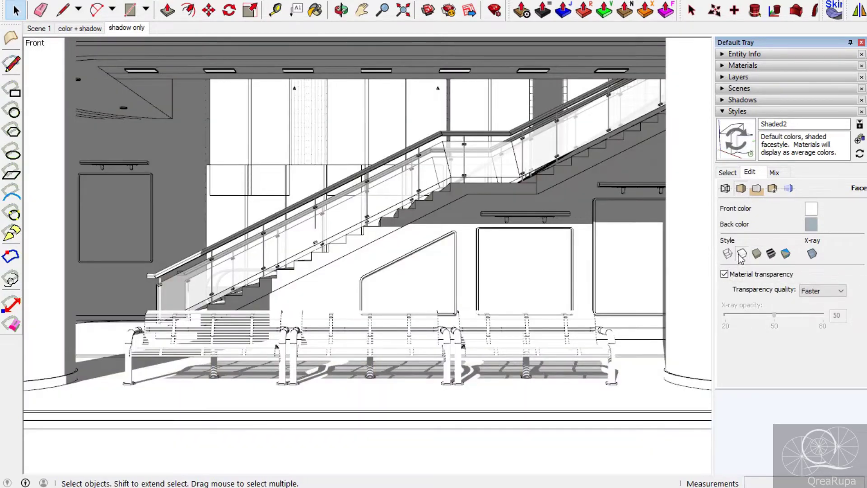
{"action": "left_click", "coordinate": [725, 189]}
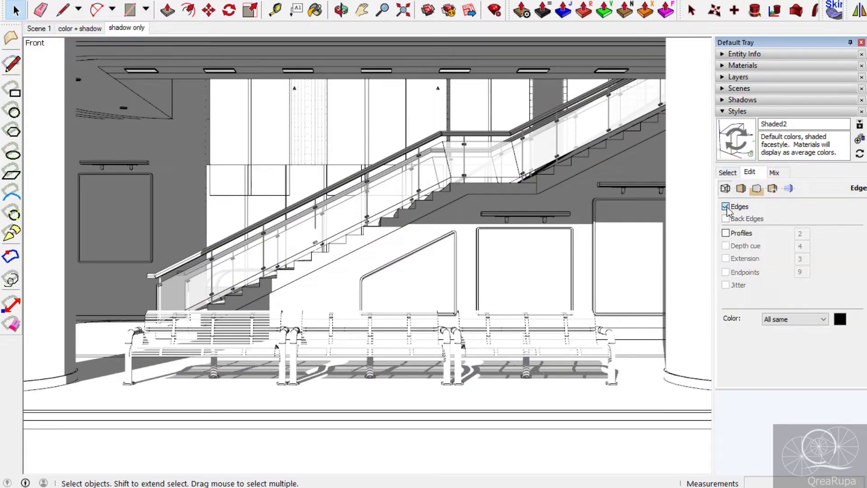
{"action": "left_click", "coordinate": [726, 207]}
{"action": "left_click", "coordinate": [728, 172]}
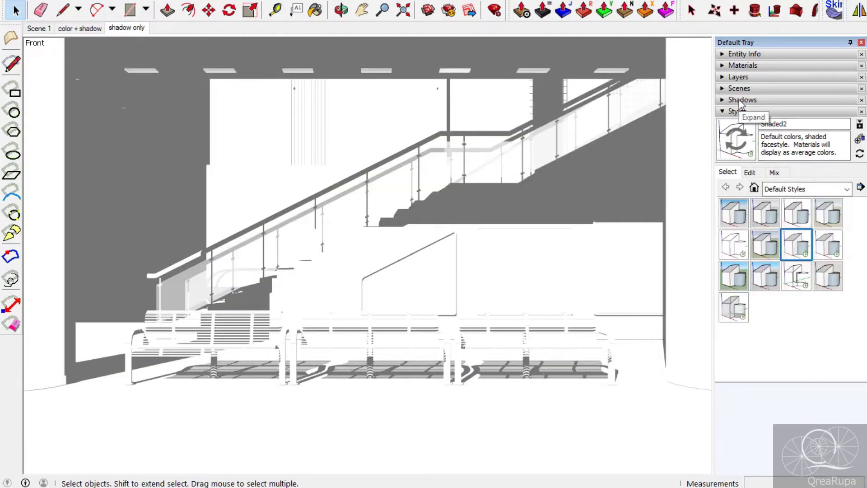
- Update the "shadow only" scene, saving its style changes as a new style
{"action": "left_click", "coordinate": [736, 88]}
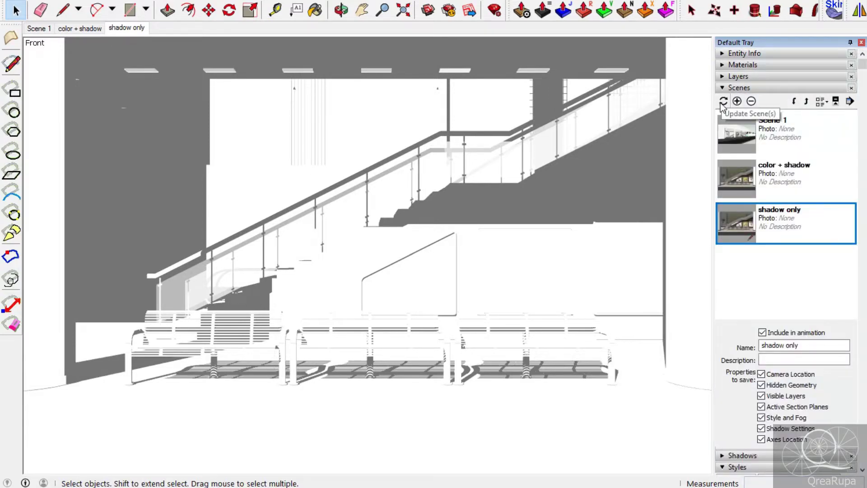
{"action": "left_click", "coordinate": [723, 105]}
{"action": "left_click", "coordinate": [413, 284]}
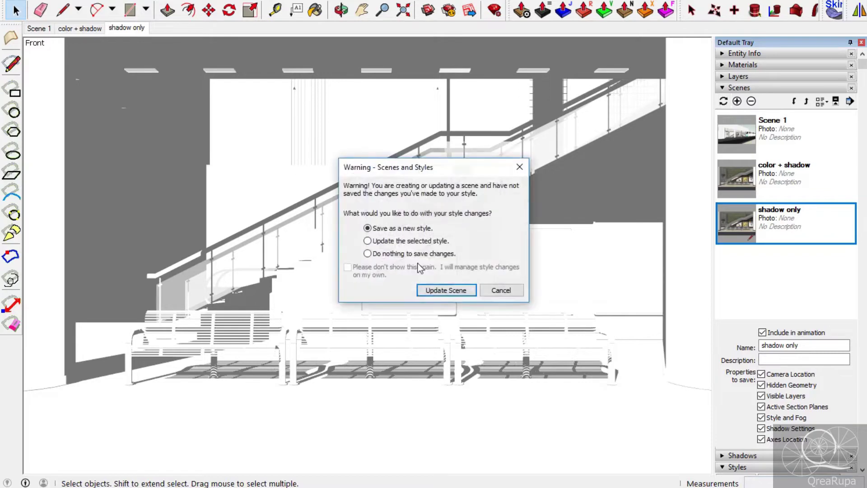
{"action": "left_click", "coordinate": [452, 295]}
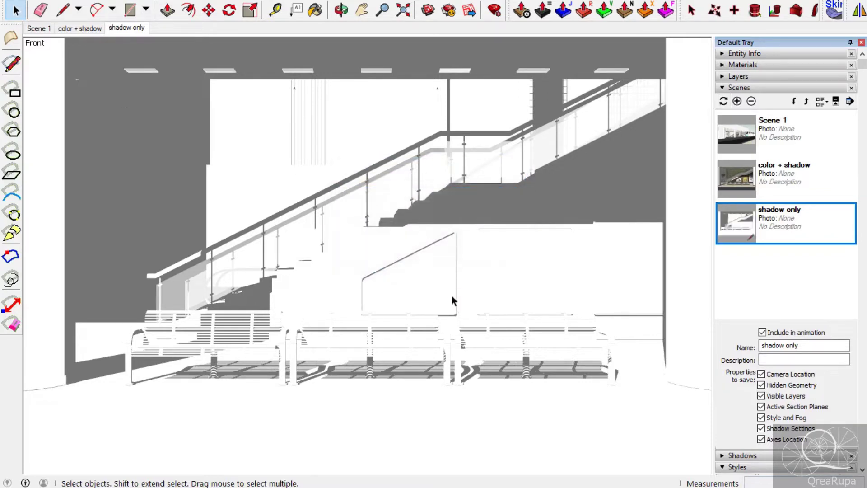
- Add another scene from the current view and name it "edges"
{"action": "left_click", "coordinate": [736, 101]}
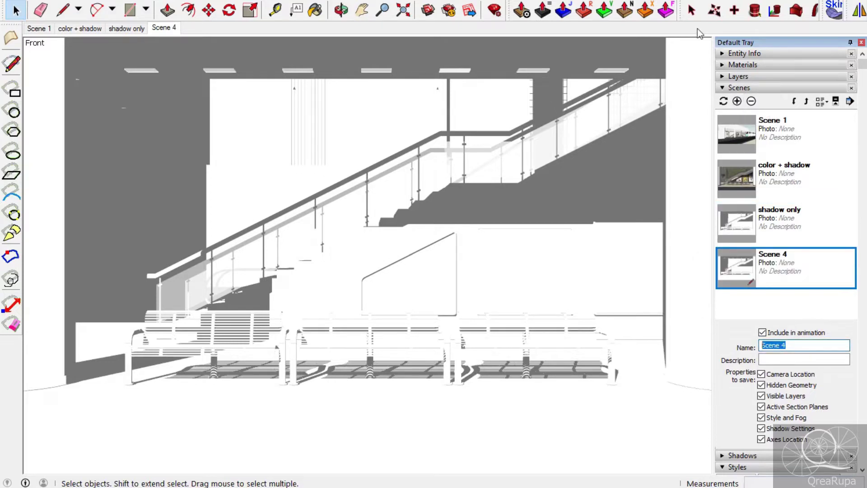
{"action": "type", "text": "edges"}
{"action": "key", "text": "Return"}
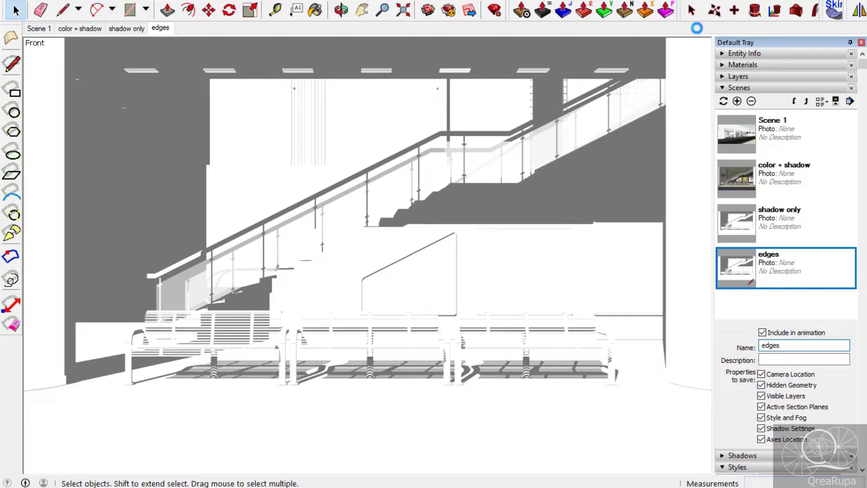
- Apply the Hidden Line default style and turn on profiles for its edges
{"action": "left_click", "coordinate": [750, 87]}
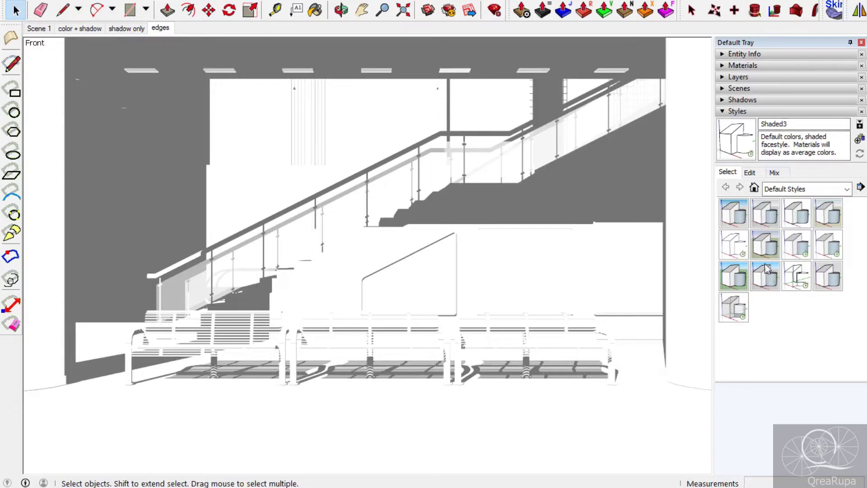
{"action": "left_click", "coordinate": [743, 249]}
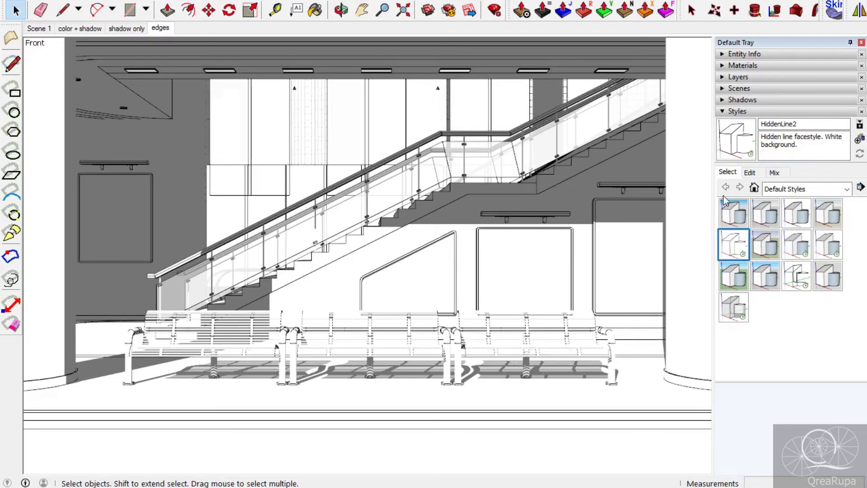
{"action": "left_click", "coordinate": [763, 177]}
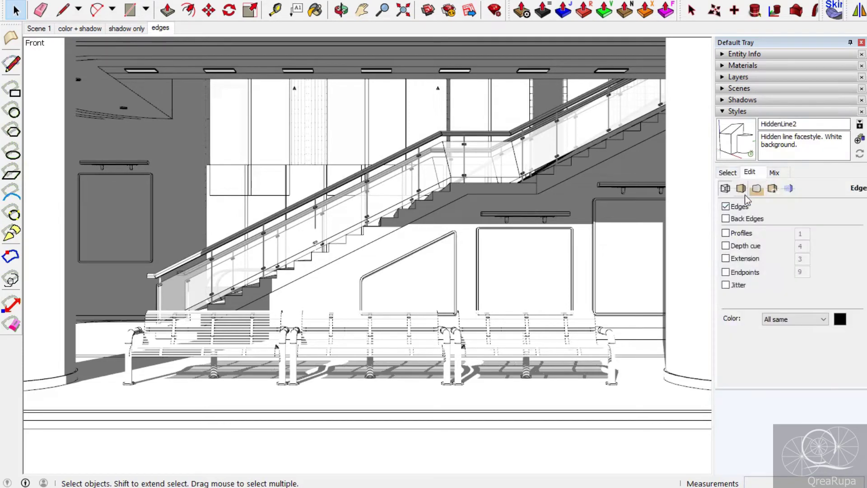
{"action": "left_click", "coordinate": [726, 233]}
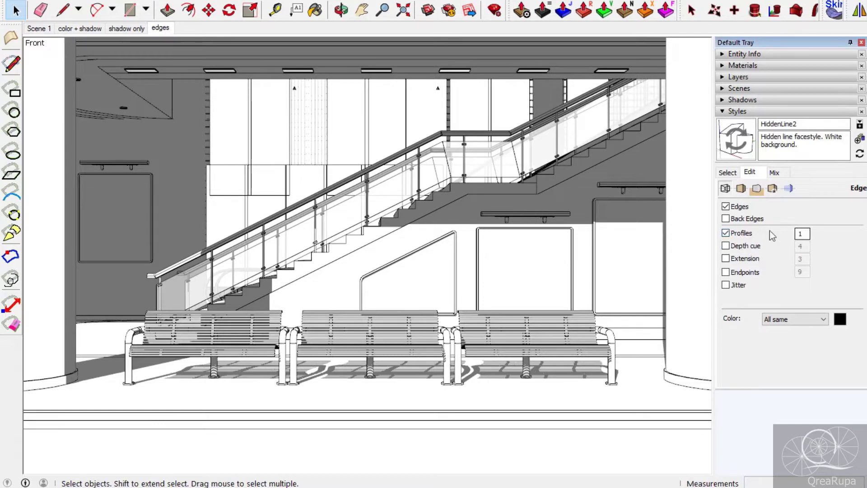
{"action": "left_click", "coordinate": [757, 188]}
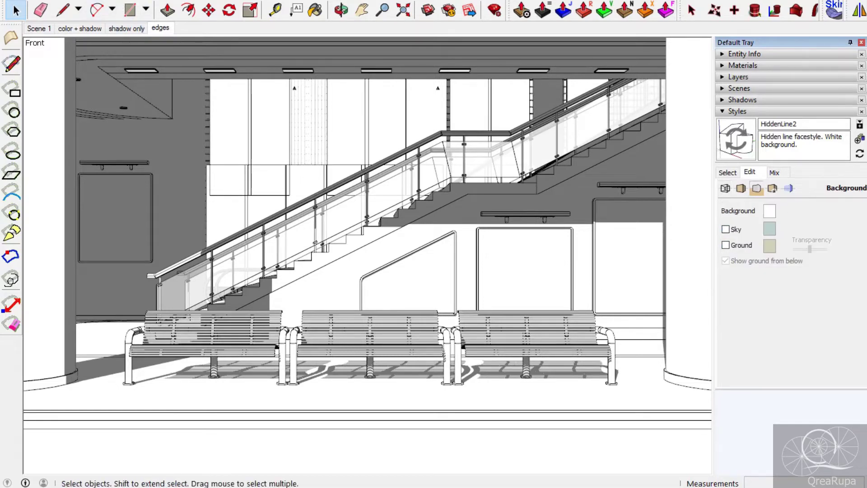
- Turn off the display of shadows in the model
{"action": "left_click", "coordinate": [53, 1]}
{"action": "mouse_move", "coordinate": [45, 0]}
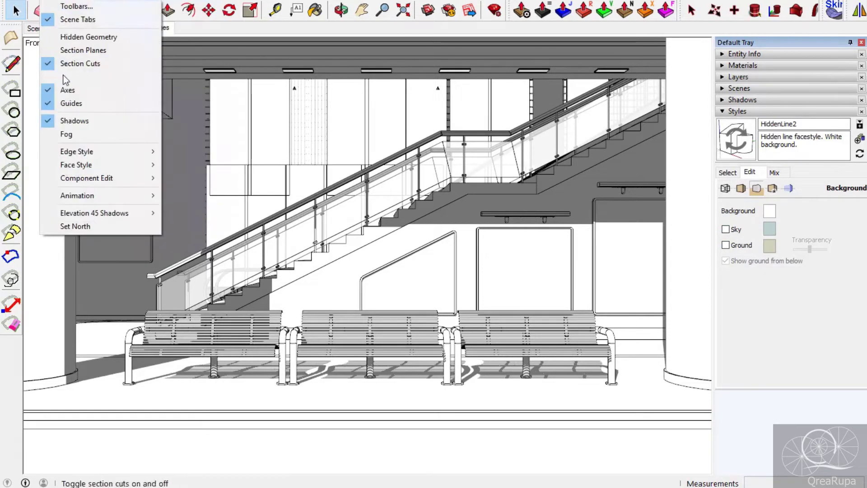
{"action": "left_click", "coordinate": [66, 120]}
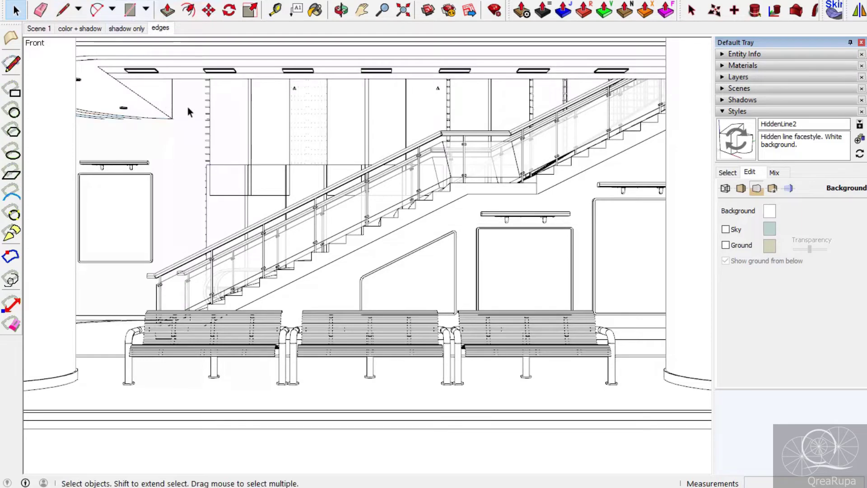
- Set the Hidden Line style's transparency quality to Nicer and review its edge settings
{"action": "left_click", "coordinate": [725, 188]}
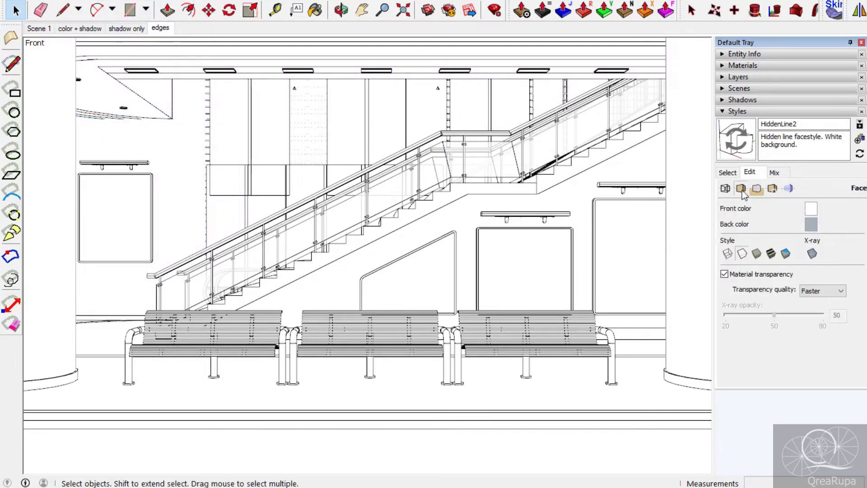
{"action": "left_click", "coordinate": [725, 189]}
{"action": "left_click", "coordinate": [741, 188]}
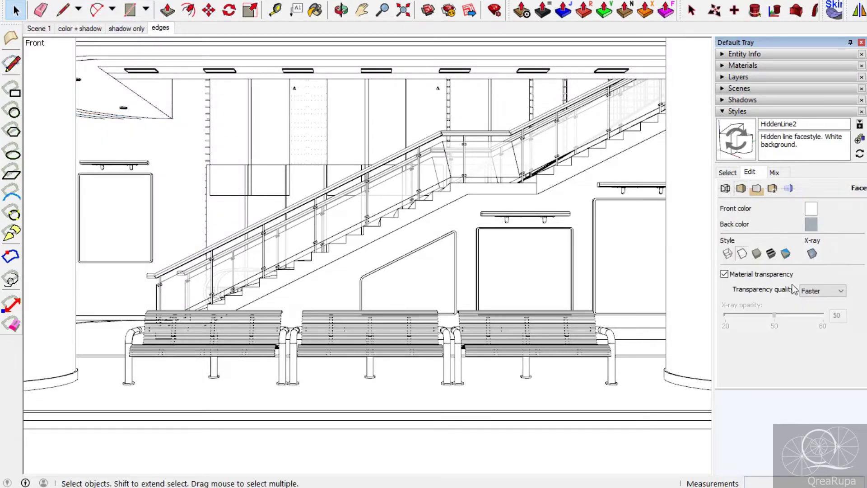
{"action": "left_click", "coordinate": [822, 292]}
{"action": "left_click", "coordinate": [807, 310]}
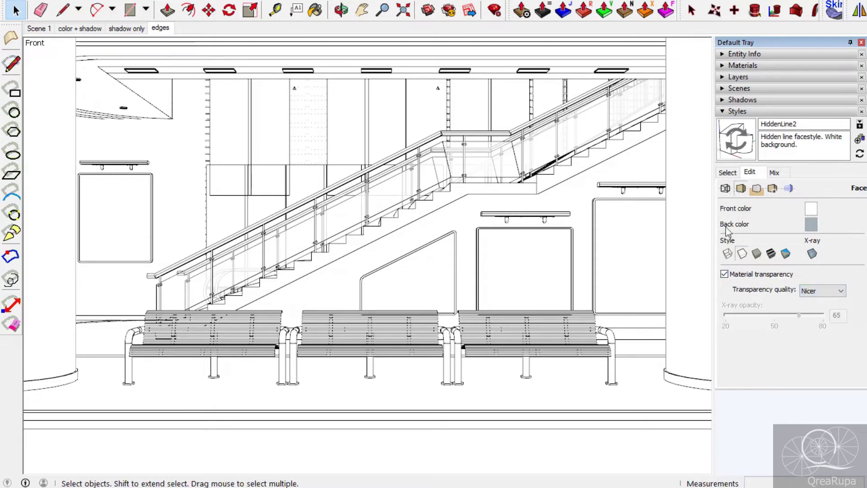
{"action": "left_click", "coordinate": [725, 188]}
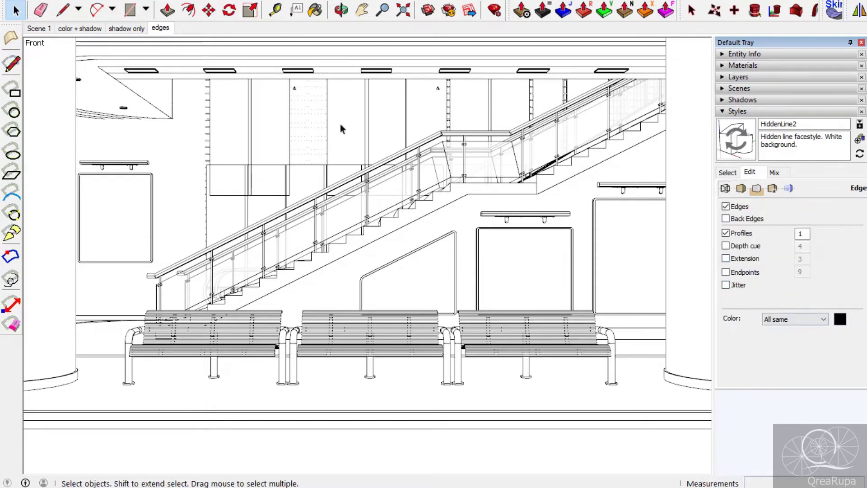
- Update the "edges" scene with all its properties, choosing to do nothing to save the style changes
{"action": "left_click", "coordinate": [738, 111]}
{"action": "left_click", "coordinate": [741, 88]}
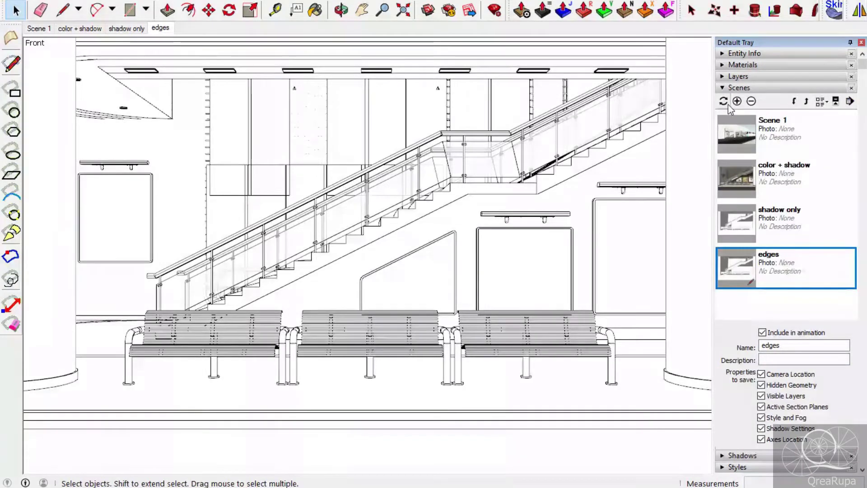
{"action": "left_click", "coordinate": [728, 104]}
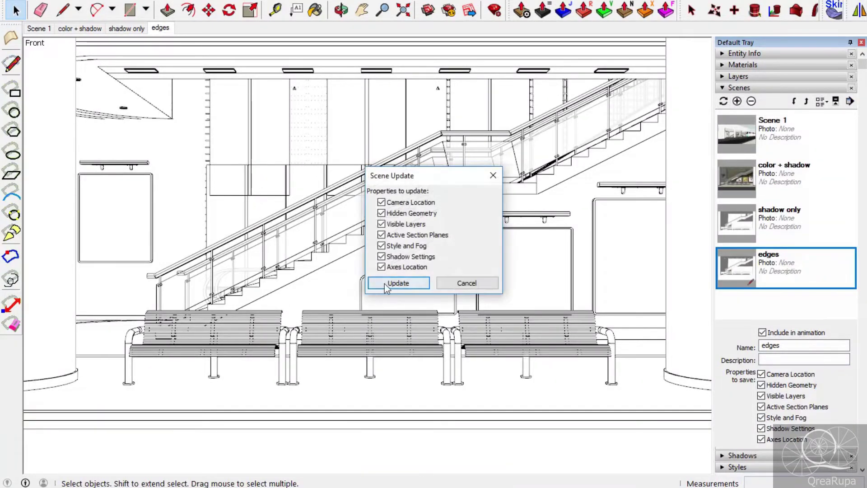
{"action": "left_click", "coordinate": [384, 283]}
{"action": "left_click", "coordinate": [367, 254]}
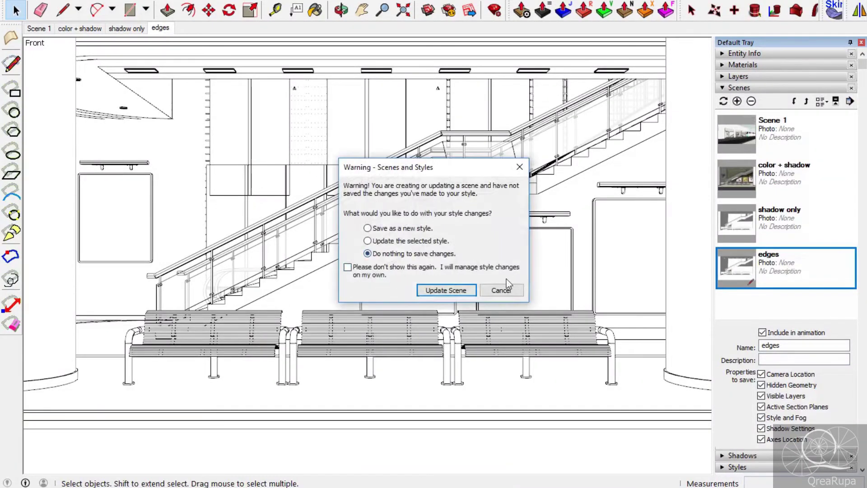
{"action": "left_click", "coordinate": [437, 291]}
- Compare the "shadow only", "color + shadow" and "edges" scenes by displaying them one after another
{"action": "left_click", "coordinate": [121, 28]}
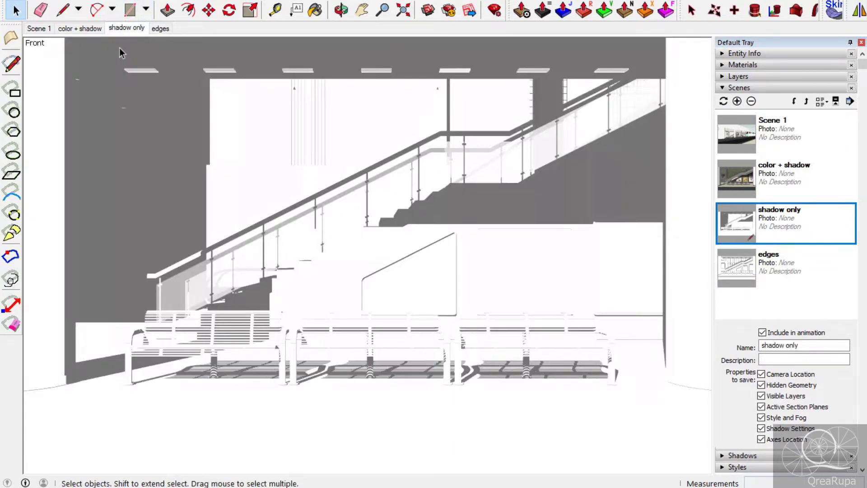
{"action": "left_click", "coordinate": [69, 30]}
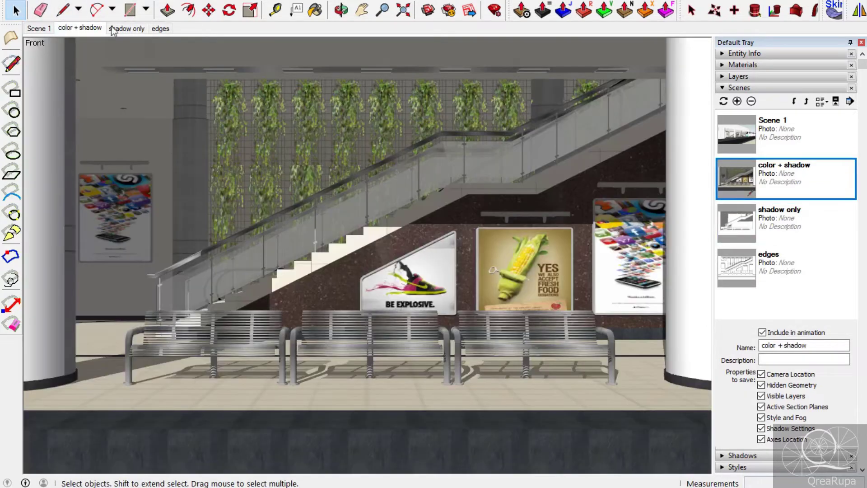
{"action": "left_click", "coordinate": [159, 29]}
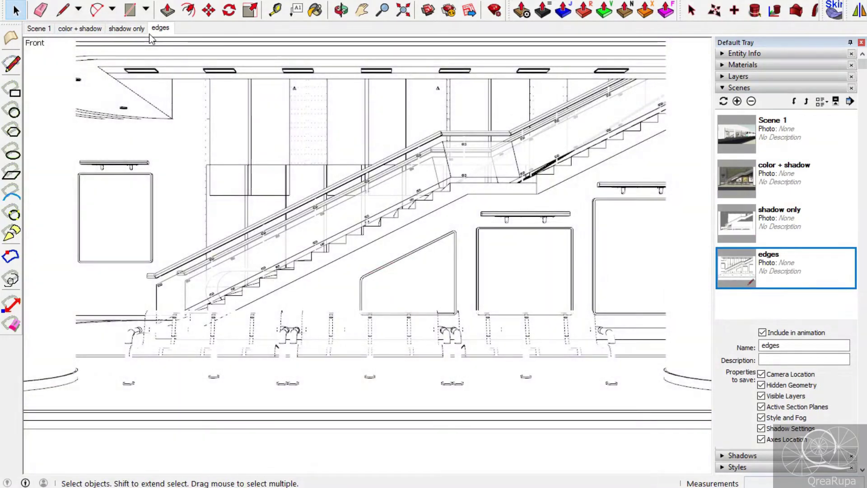
- Activate the "color + shadow" scene and set up a 2D graphic export in Portable Network Graphics format named "color shadow"
{"action": "left_click", "coordinate": [69, 28]}
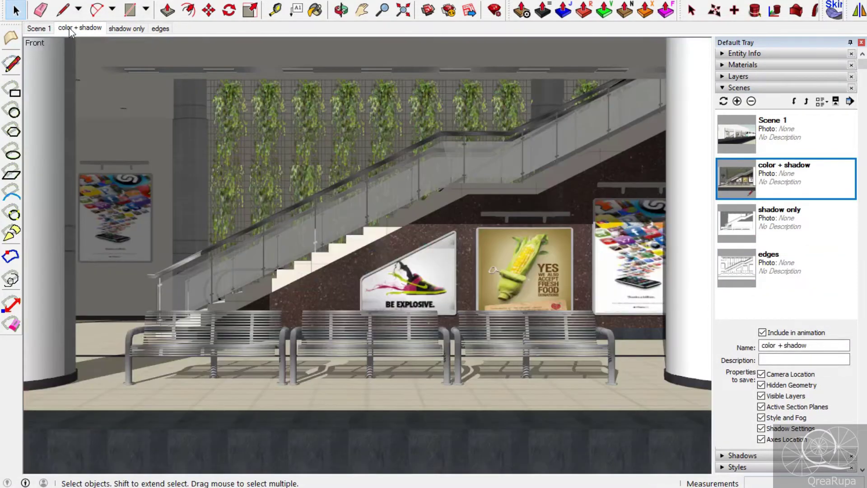
{"action": "left_click", "coordinate": [11, 1]}
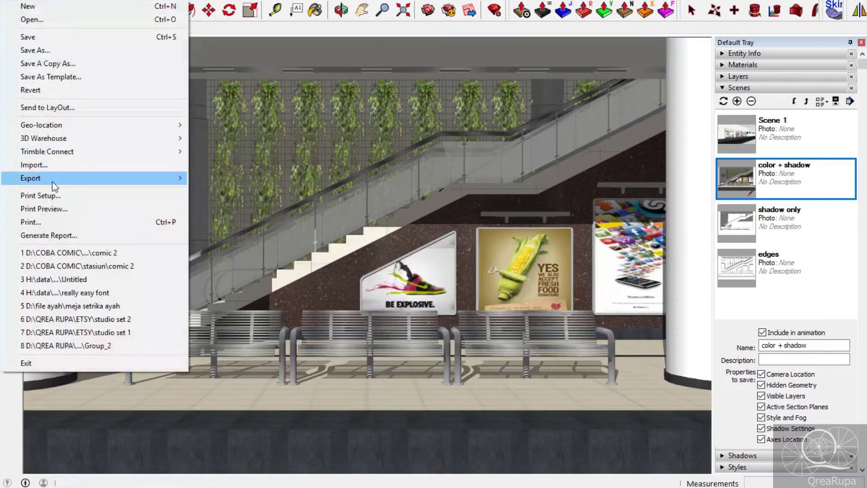
{"action": "mouse_move", "coordinate": [136, 178]}
{"action": "left_click", "coordinate": [245, 192]}
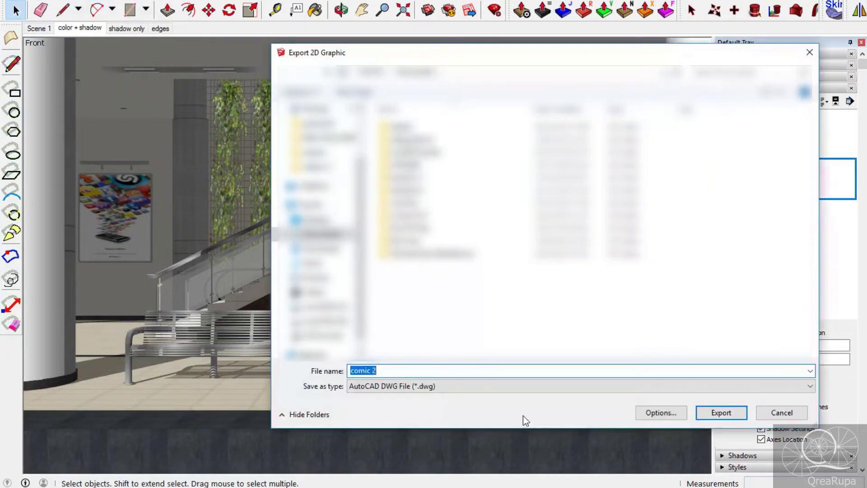
{"action": "left_click", "coordinate": [538, 387]}
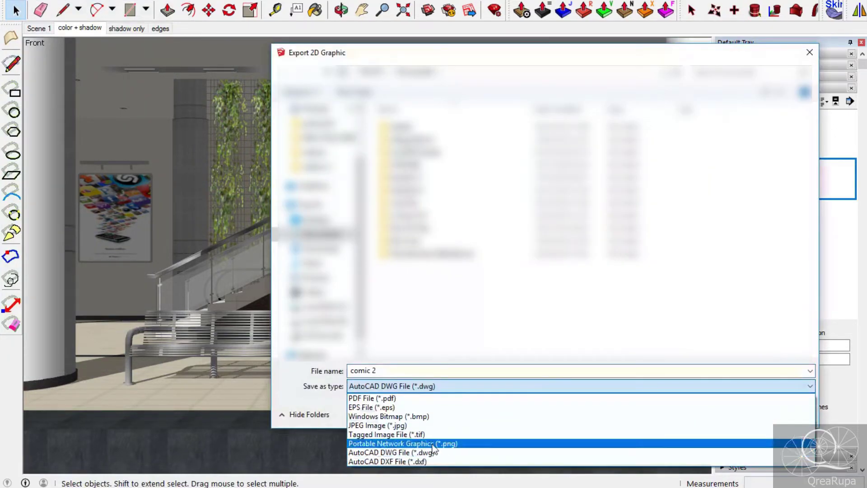
{"action": "left_click", "coordinate": [403, 444]}
{"action": "left_click", "coordinate": [462, 368]}
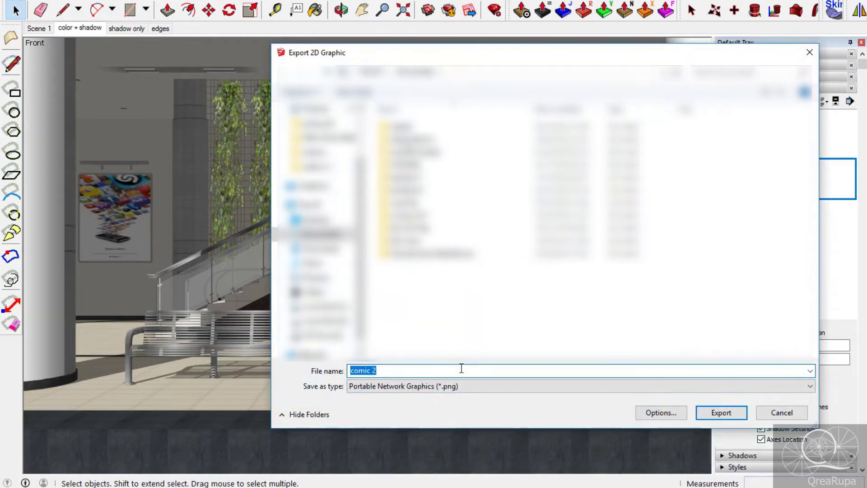
{"action": "type", "text": "color shadow"}
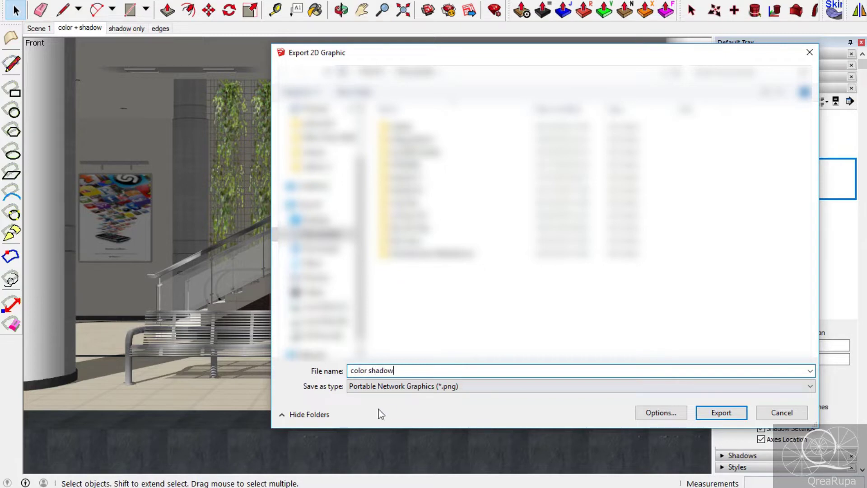
- Choose the project's destination folder, change the file name to "png color shadow" and export the image
{"action": "left_click", "coordinate": [321, 321]}
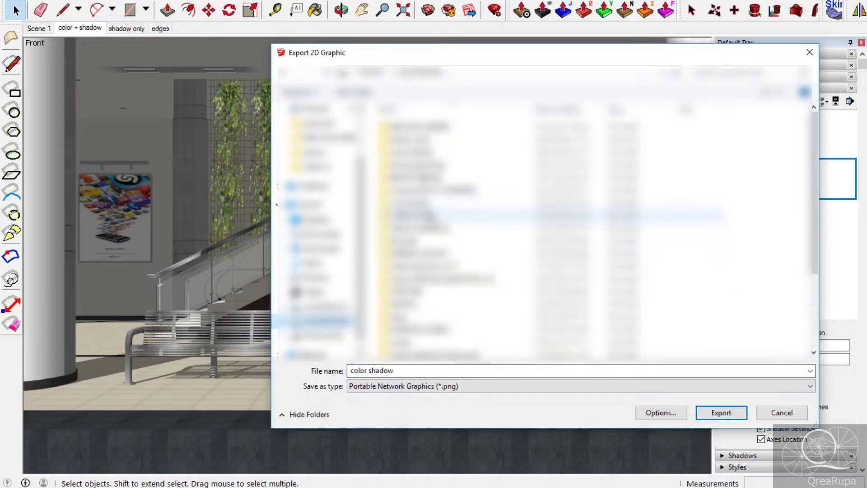
{"action": "double_click", "coordinate": [416, 222]}
{"action": "double_click", "coordinate": [422, 204]}
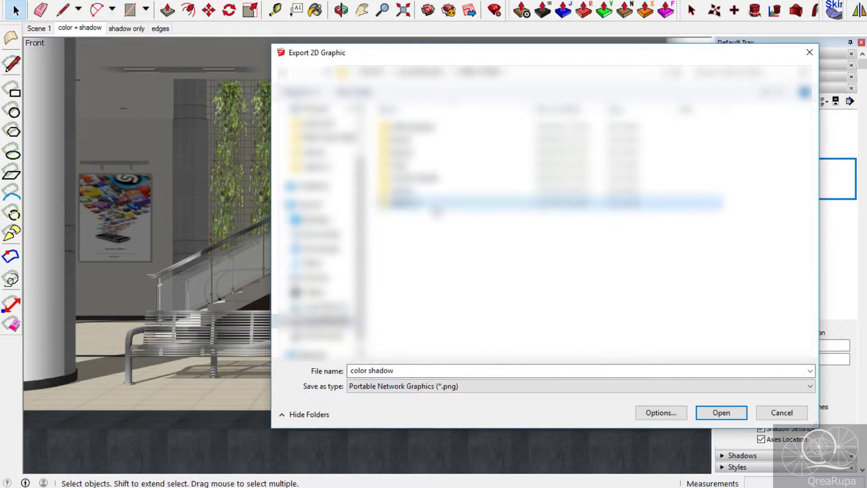
{"action": "left_click", "coordinate": [418, 368]}
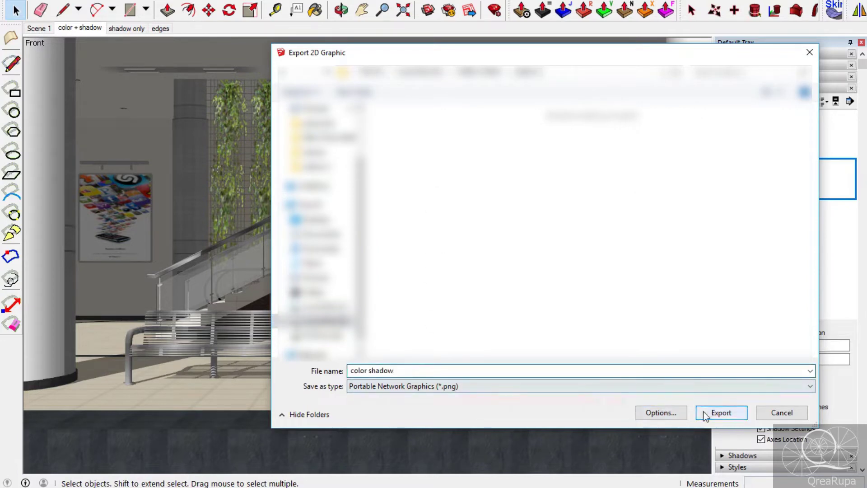
{"action": "left_click", "coordinate": [353, 371]}
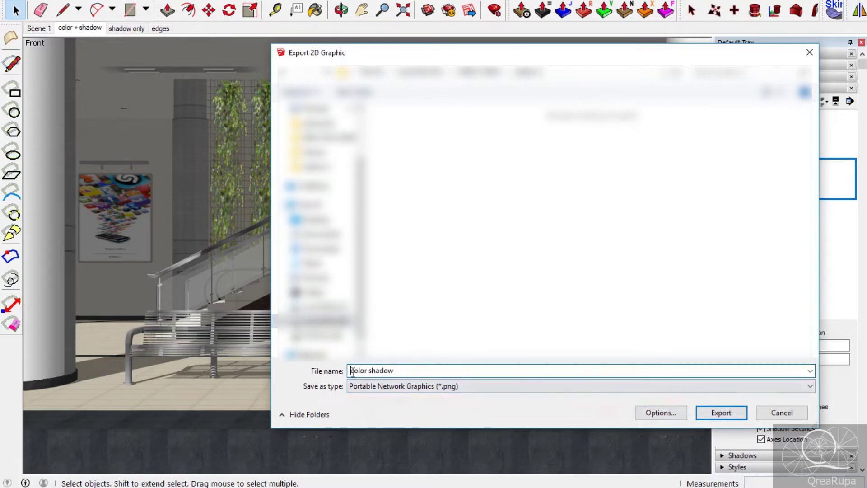
{"action": "type", "text": "png"}
{"action": "left_click", "coordinate": [720, 411]}
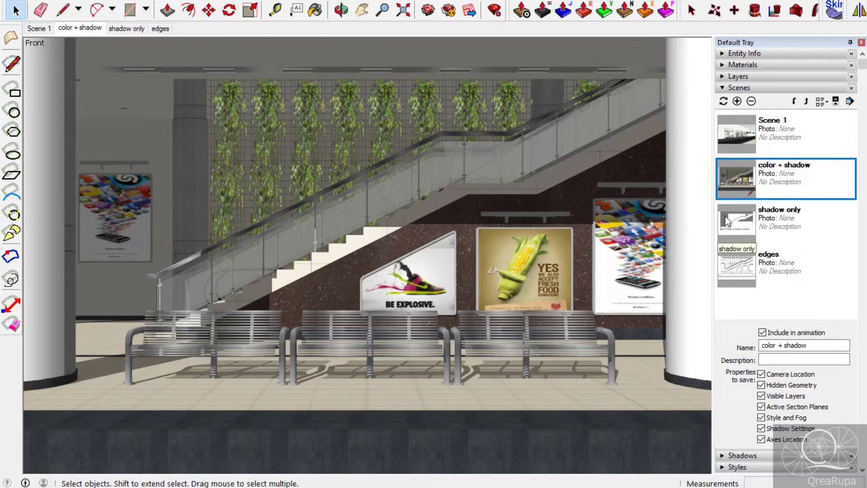
- Export the "shadow only" scene as a PNG 2D graphic named "png shadow"
{"action": "left_click", "coordinate": [804, 219]}
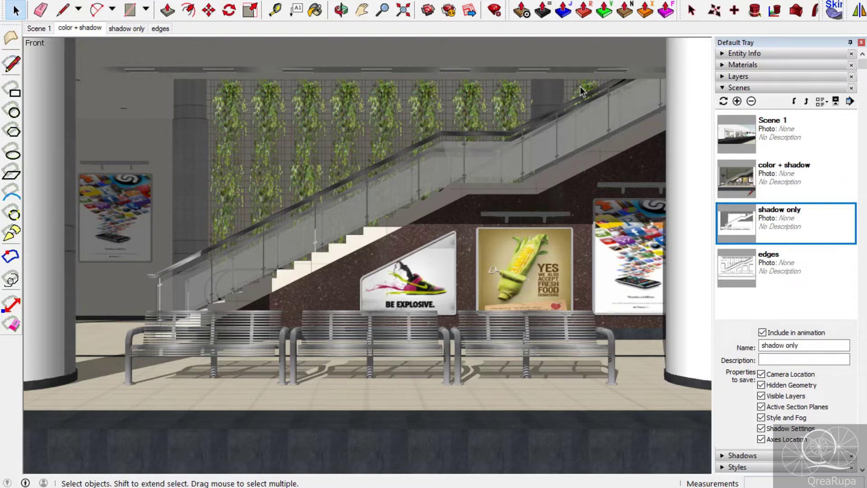
{"action": "left_click", "coordinate": [122, 29]}
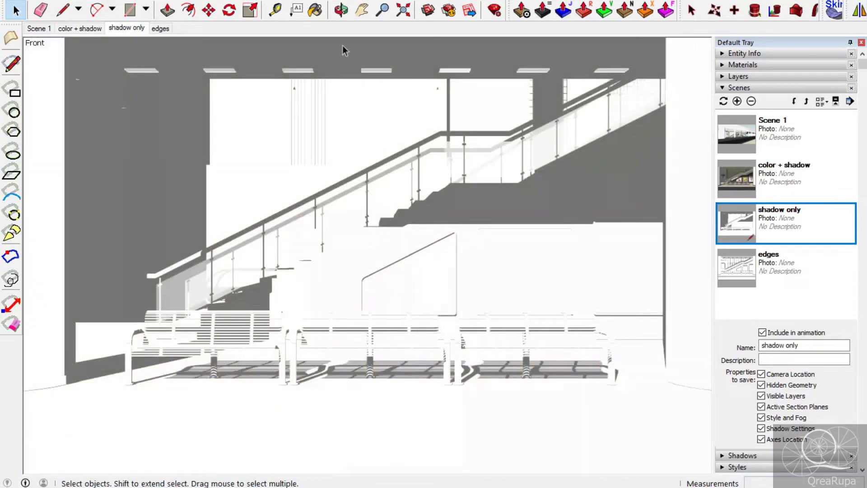
{"action": "left_click", "coordinate": [13, 2]}
{"action": "mouse_move", "coordinate": [63, 179]}
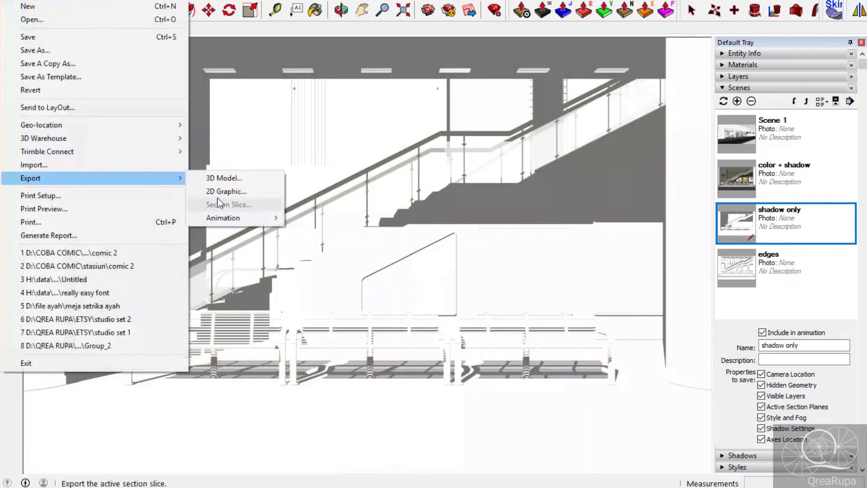
{"action": "left_click", "coordinate": [235, 191]}
{"action": "type", "text": "png color shadow"}
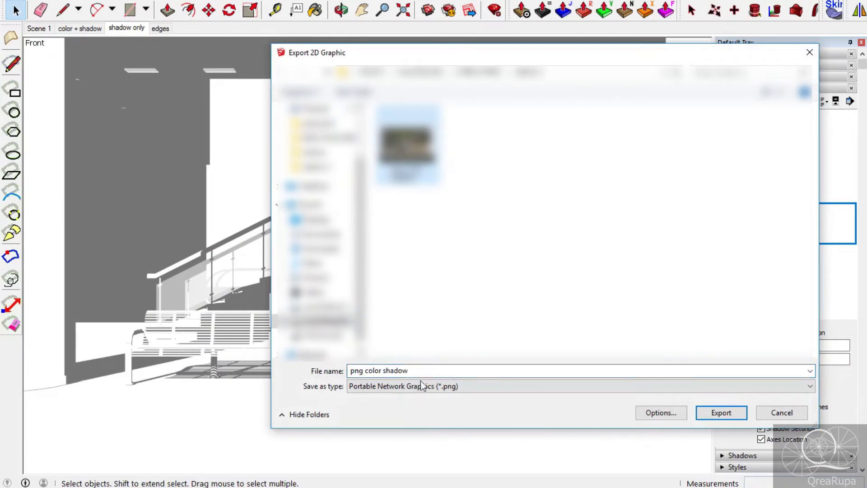
{"action": "left_click_drag", "start_coordinate": [436, 371], "coordinate": [365, 371]}
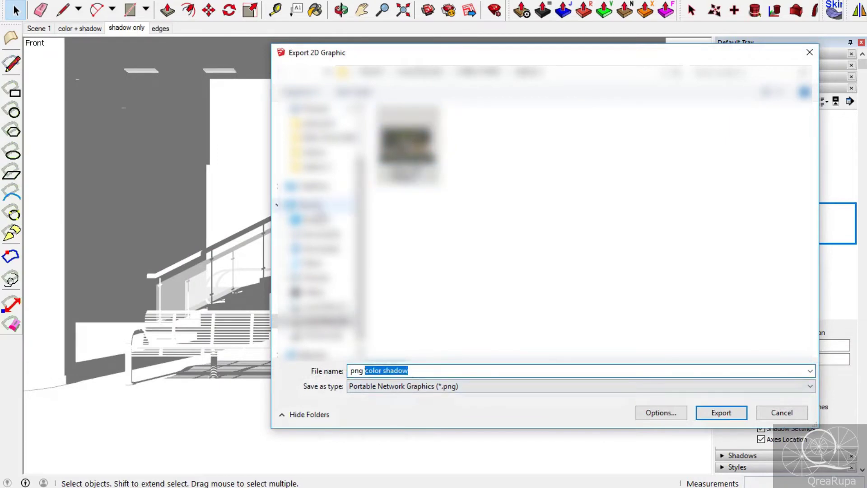
{"action": "type", "text": "sh"}
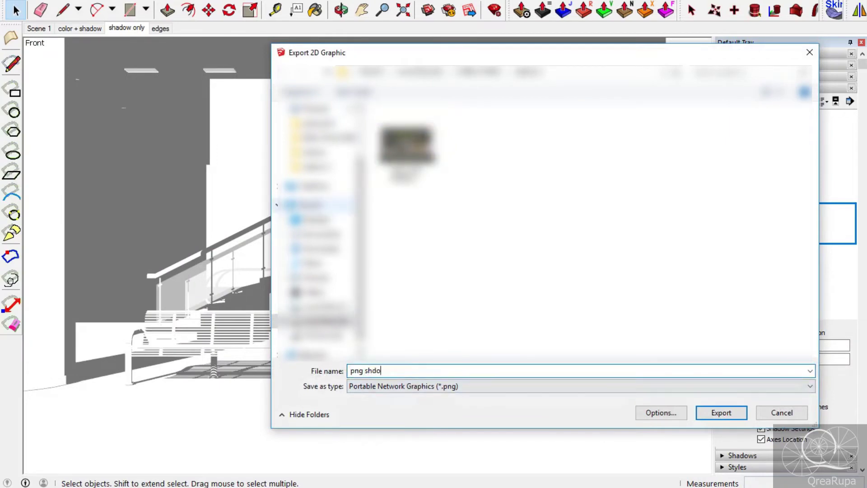
{"action": "type", "text": "adow"}
{"action": "key", "text": "Return"}
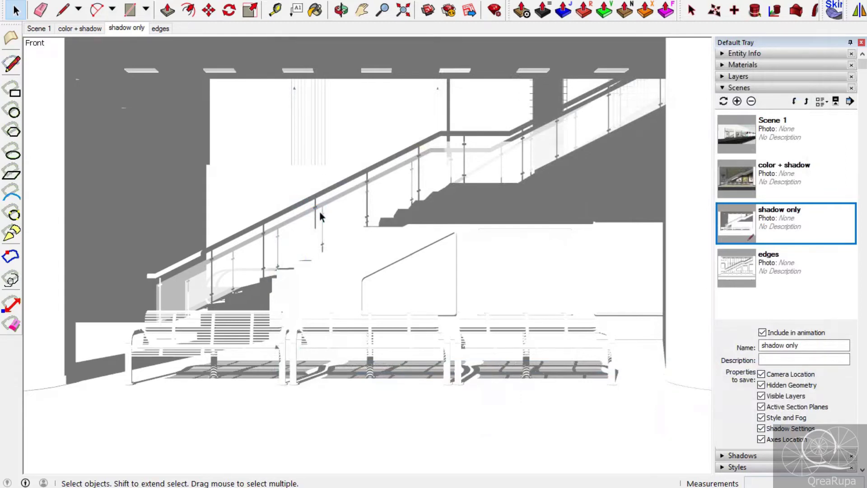
- Activate the "edges" scene and turn on profiles in its style's edge settings
{"action": "left_click", "coordinate": [156, 30]}
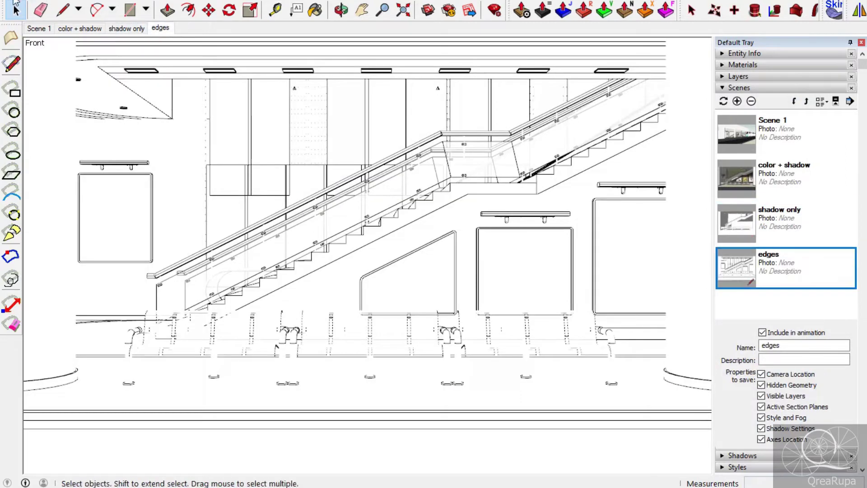
{"action": "left_click", "coordinate": [15, 3]}
{"action": "left_click", "coordinate": [784, 293]}
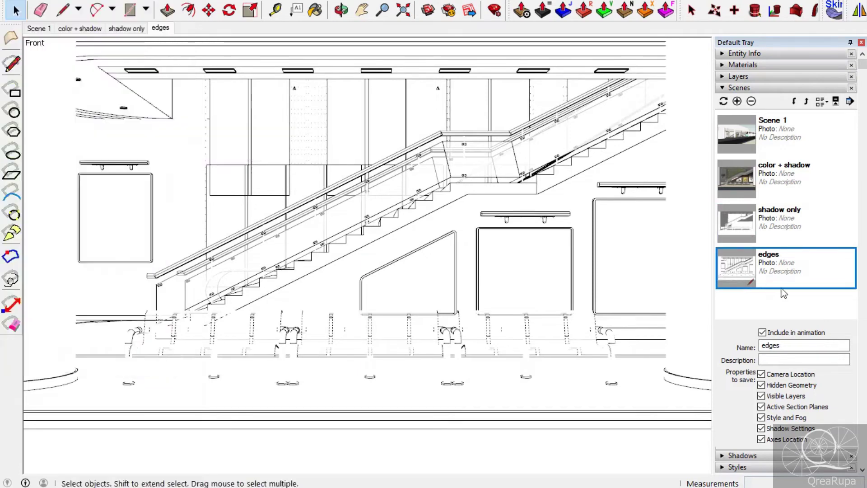
{"action": "scroll", "coordinate": [764, 441], "scroll_direction": "down", "scroll_amount": 1}
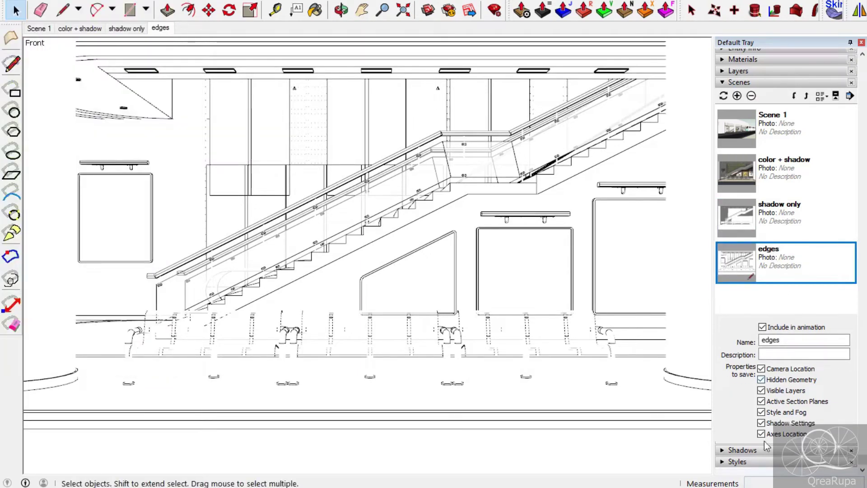
{"action": "left_click", "coordinate": [745, 461]}
{"action": "left_click", "coordinate": [736, 311]}
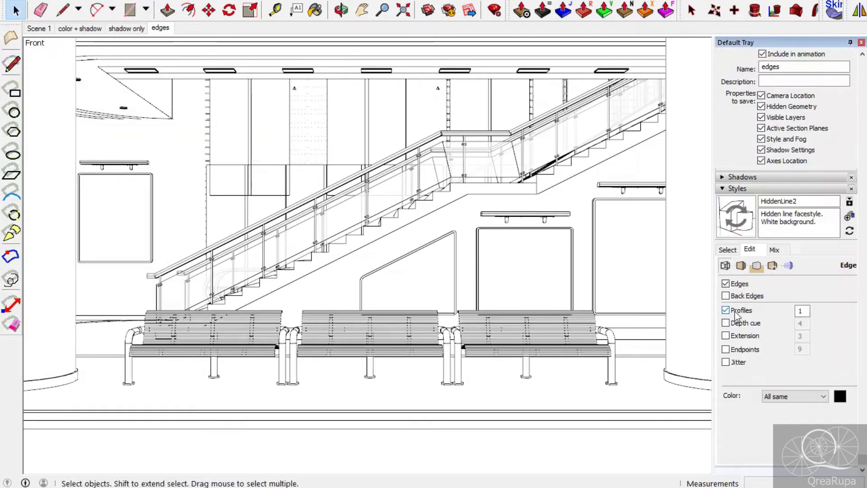
- Update the "edges" scene again so that it stores the view with profiles turned on
{"action": "scroll", "coordinate": [755, 140], "scroll_direction": "up", "scroll_amount": 3}
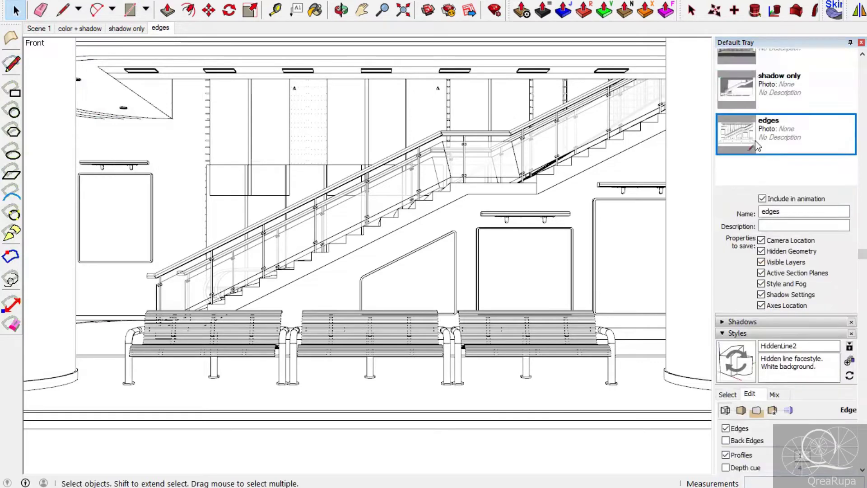
{"action": "scroll", "coordinate": [756, 140], "scroll_direction": "up", "scroll_amount": 3}
{"action": "left_click", "coordinate": [723, 101]}
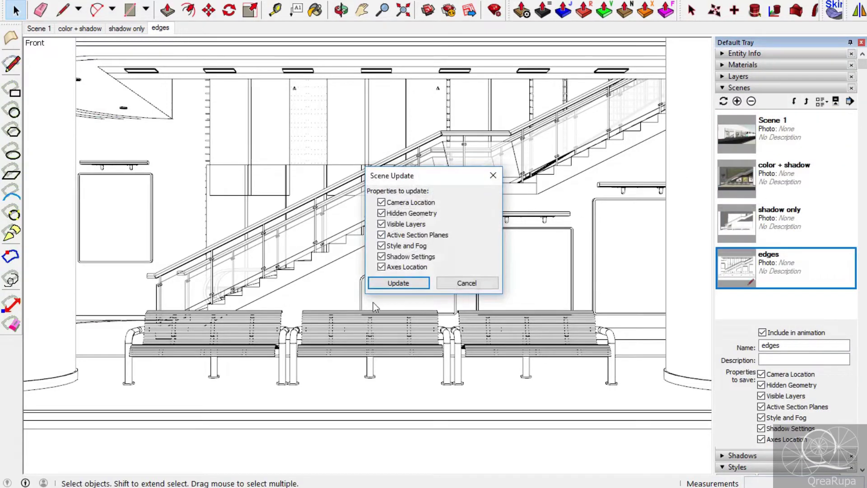
{"action": "left_click", "coordinate": [397, 285]}
{"action": "left_click", "coordinate": [445, 290]}
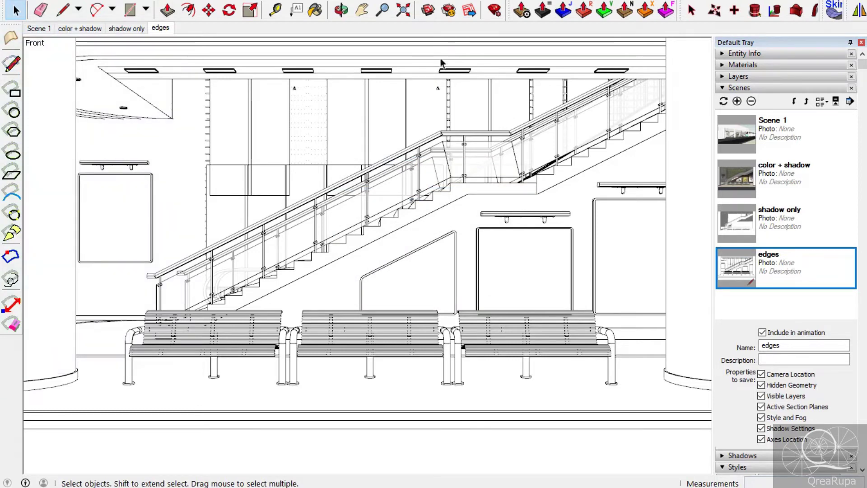
- Export the "edges" scene as a PNG 2D graphic named "png edge"
{"action": "left_click", "coordinate": [8, 1]}
{"action": "mouse_move", "coordinate": [69, 178]}
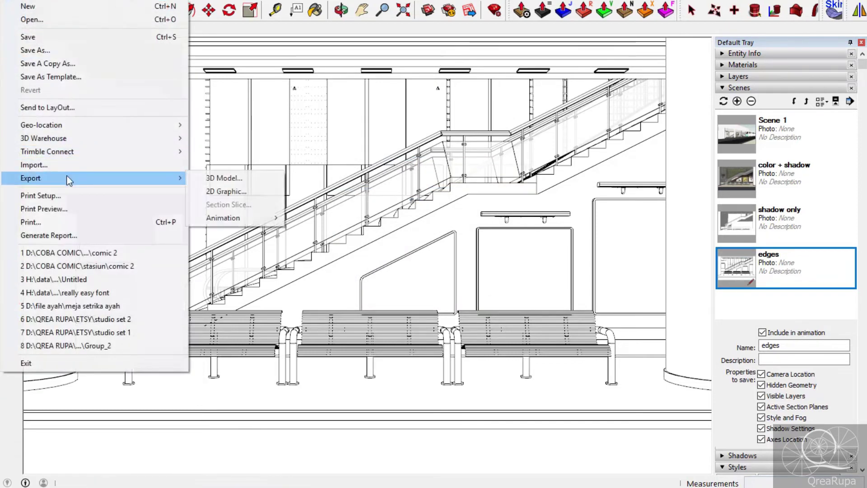
{"action": "left_click", "coordinate": [246, 189]}
{"action": "type", "text": "png shadow"}
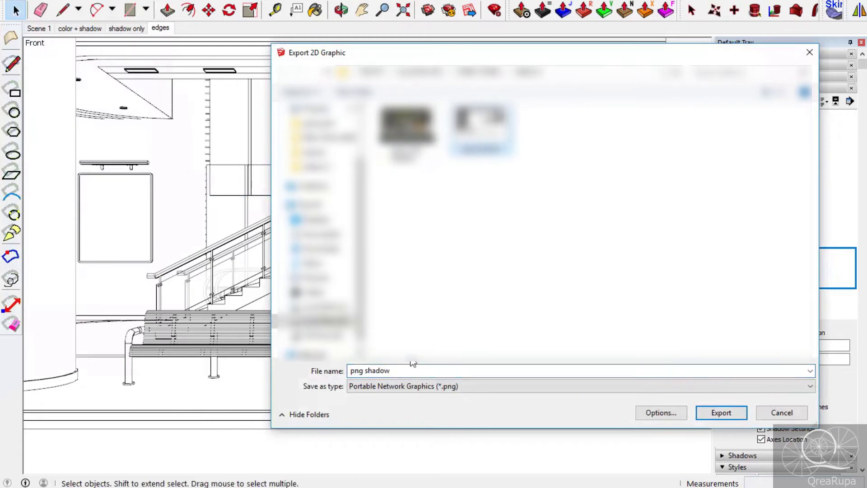
{"action": "double_click", "coordinate": [366, 371]}
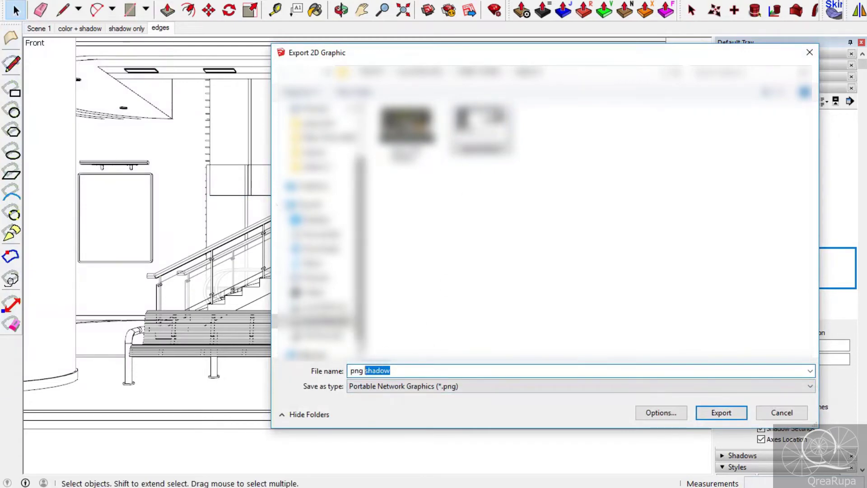
{"action": "type", "text": "edge"}
{"action": "key", "text": "Return"}
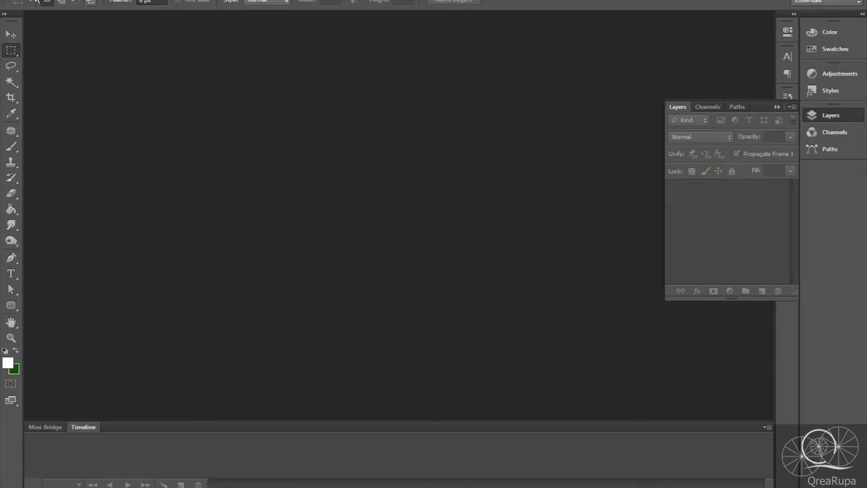
- Open the exported images "png color shadow", "png edges" and "png shadow" together in Photoshop
{"action": "key", "text": "alt+f"}
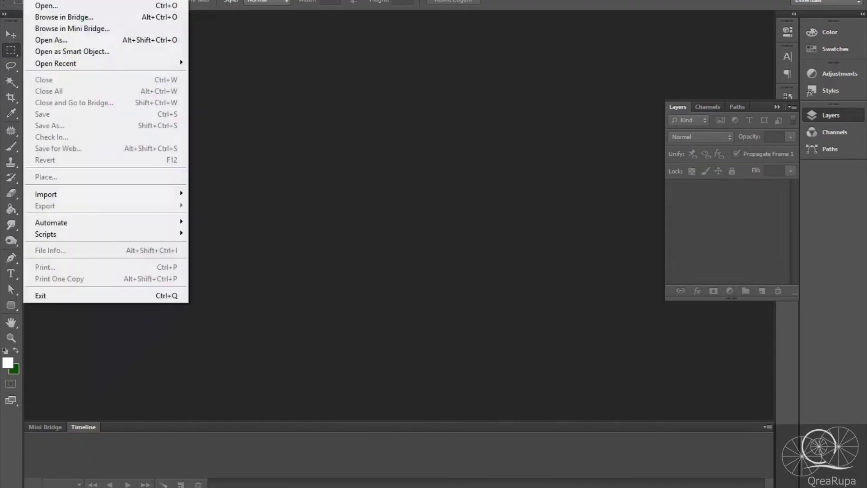
{"action": "left_click", "coordinate": [57, 5]}
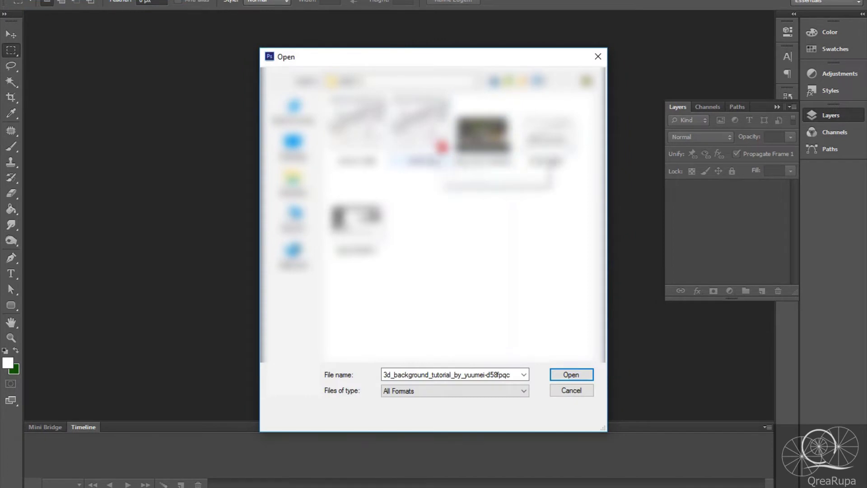
{"action": "left_click", "coordinate": [483, 135]}
{"action": "left_click", "coordinate": [356, 221]}
{"action": "left_click", "coordinate": [483, 136]}
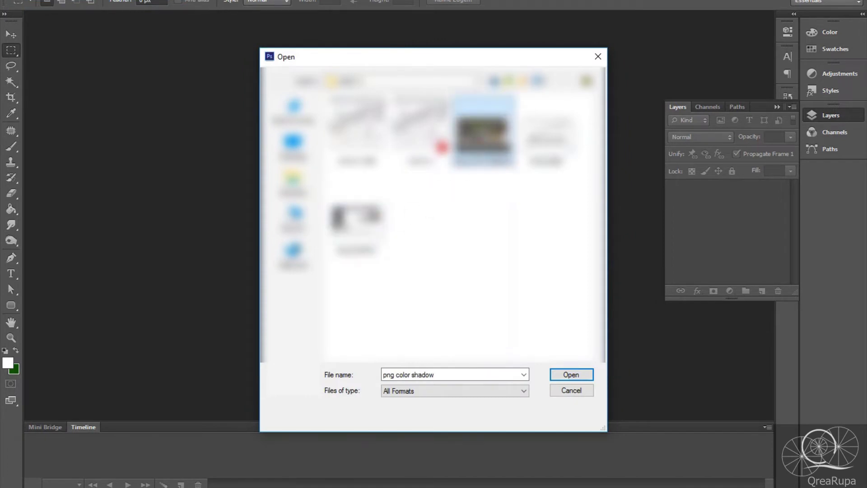
{"action": "left_click", "coordinate": [357, 221], "text": "ctrl"}
{"action": "left_click", "coordinate": [546, 136], "text": "ctrl"}
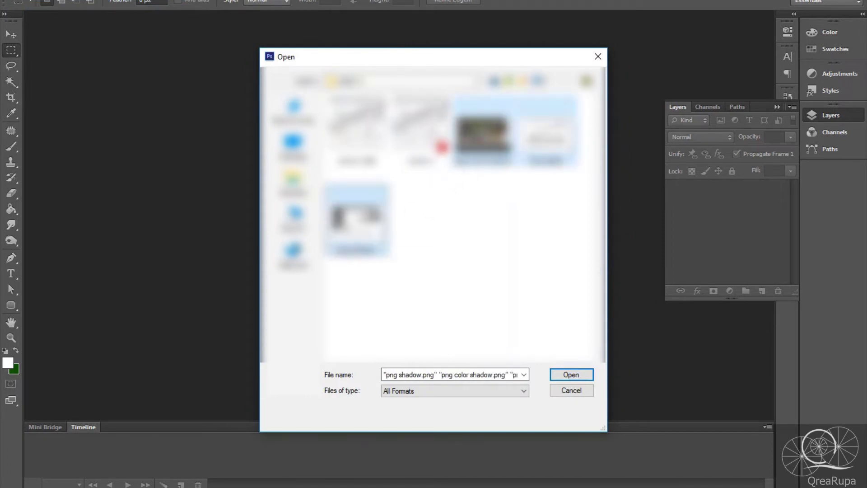
{"action": "left_click", "coordinate": [570, 375]}
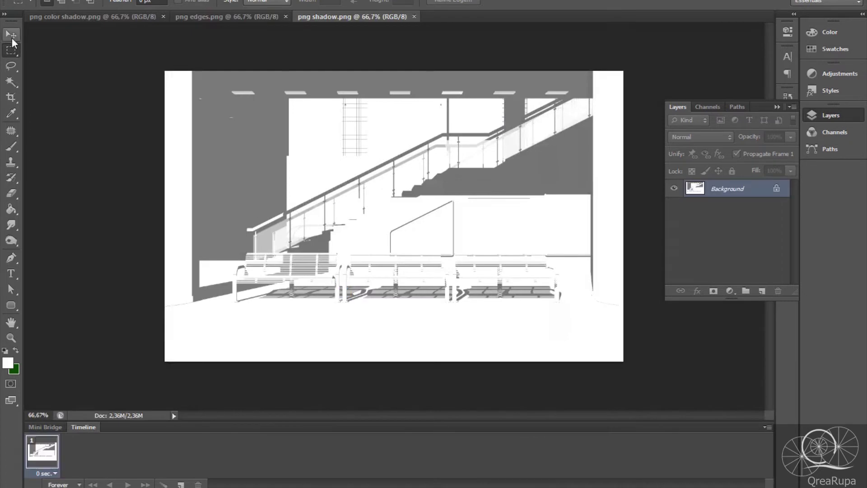
- Copy the edges and shadow images as layers into the color shadow document and duplicate its Background layer
{"action": "key", "text": "v"}
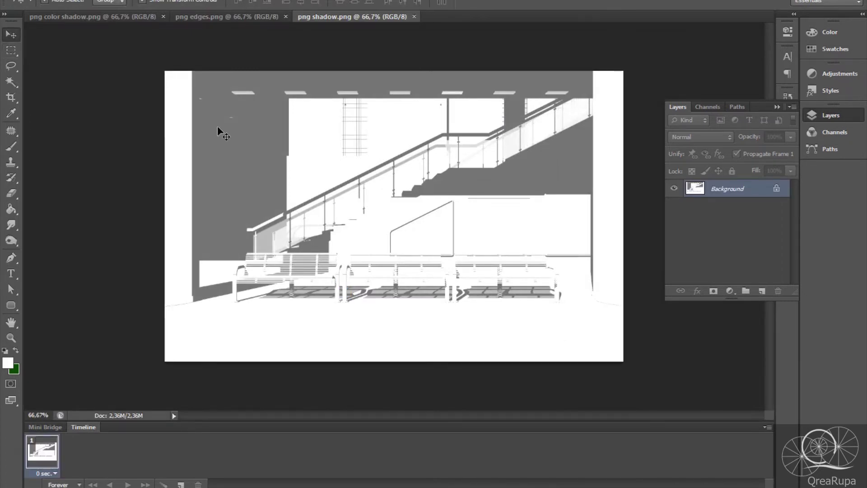
{"action": "left_click", "coordinate": [61, 14]}
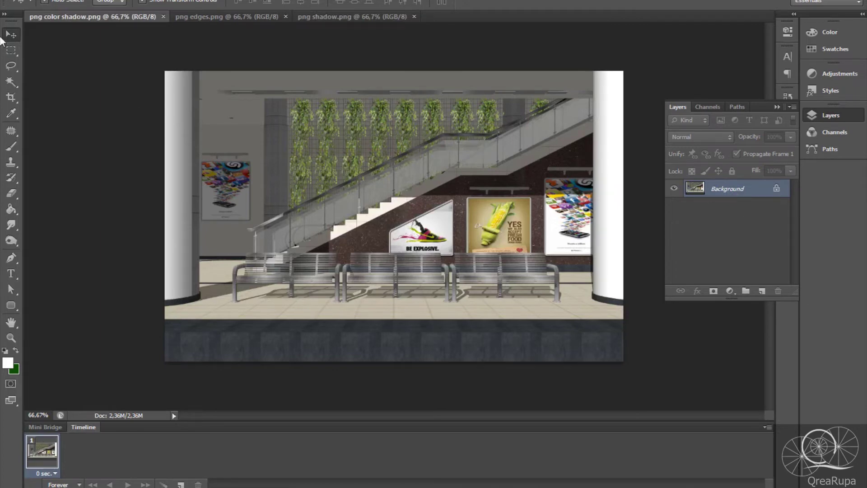
{"action": "left_click", "coordinate": [185, 15]}
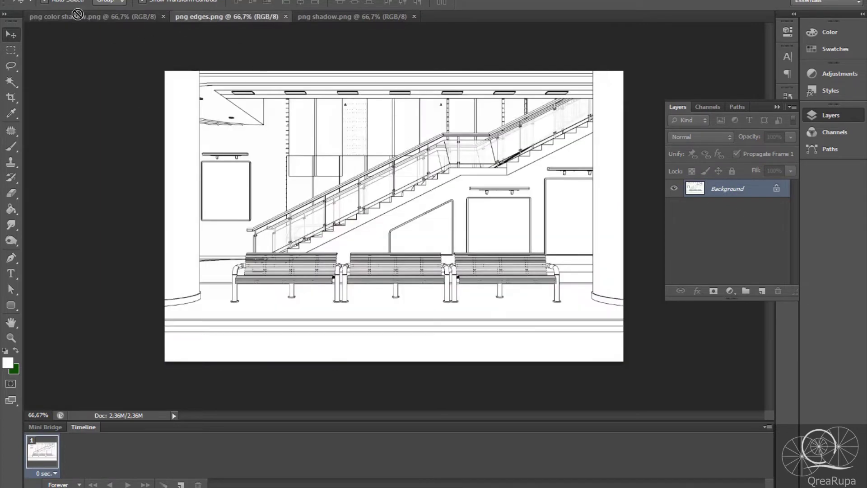
{"action": "mouse_move", "coordinate": [78, 14]}
{"action": "left_mouse_down"}
{"action": "mouse_move", "coordinate": [453, 160]}
{"action": "mouse_move", "coordinate": [469, 151]}
{"action": "mouse_move", "coordinate": [442, 131]}
{"action": "left_mouse_up"}
{"action": "left_click", "coordinate": [392, 15]}
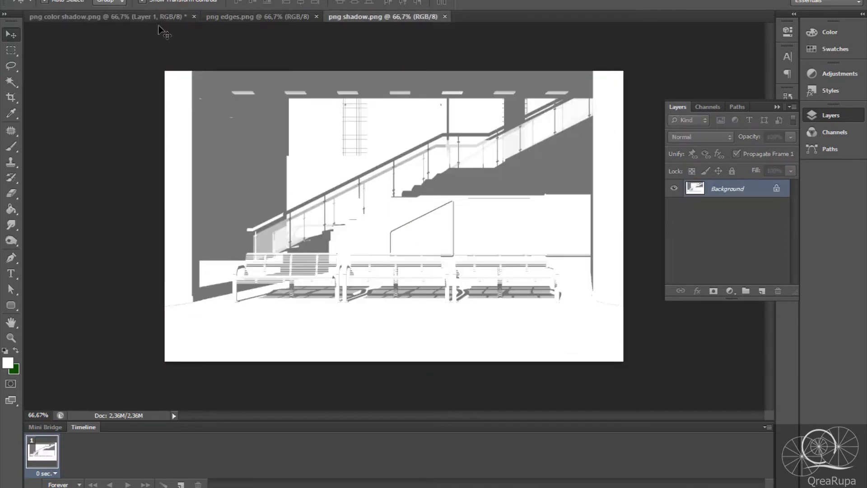
{"action": "mouse_move", "coordinate": [446, 133]}
{"action": "left_mouse_down"}
{"action": "mouse_move", "coordinate": [113, 17]}
{"action": "mouse_move", "coordinate": [427, 116]}
{"action": "mouse_move", "coordinate": [149, 16]}
{"action": "mouse_move", "coordinate": [369, 135]}
{"action": "left_mouse_up"}
{"action": "left_click_drag", "start_coordinate": [435, 148], "coordinate": [509, 140]}
{"action": "left_click_drag", "start_coordinate": [766, 231], "coordinate": [762, 291]}
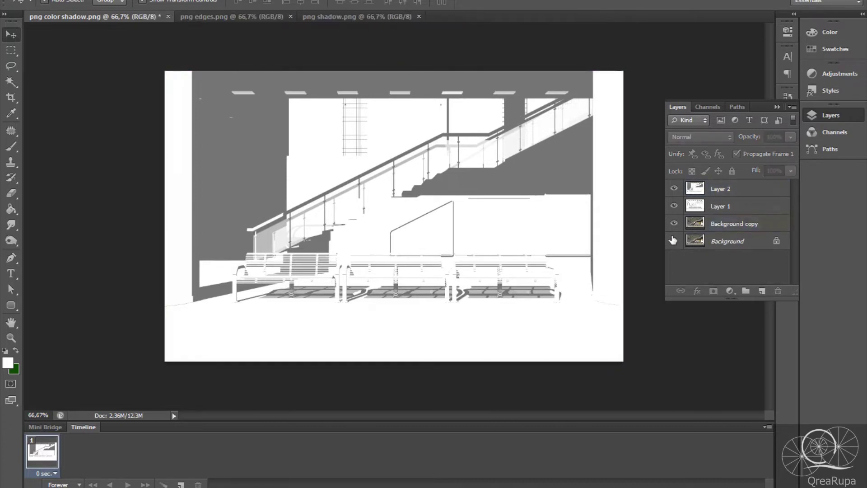
- Rename the shadow image layer "SHADOW" and the line-art layer "EDGES", checking them by toggling the shadow layer's visibility
{"action": "left_click", "coordinate": [757, 193]}
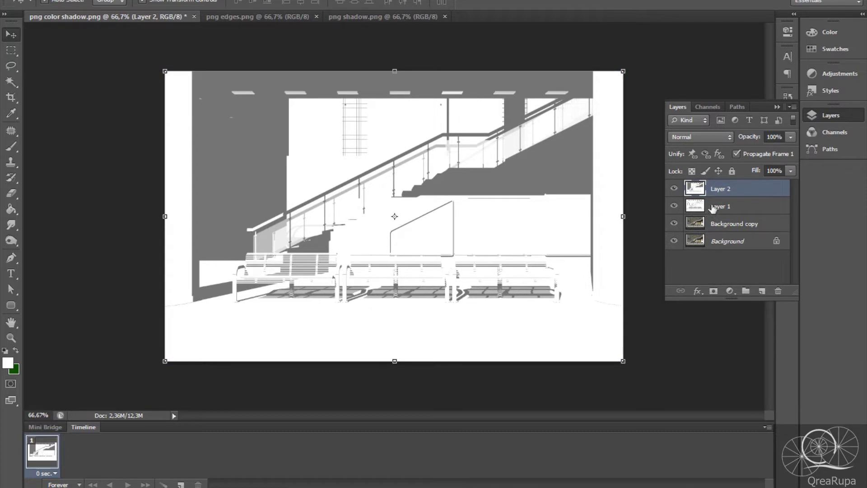
{"action": "double_click", "coordinate": [723, 189]}
{"action": "type", "text": "SHA"}
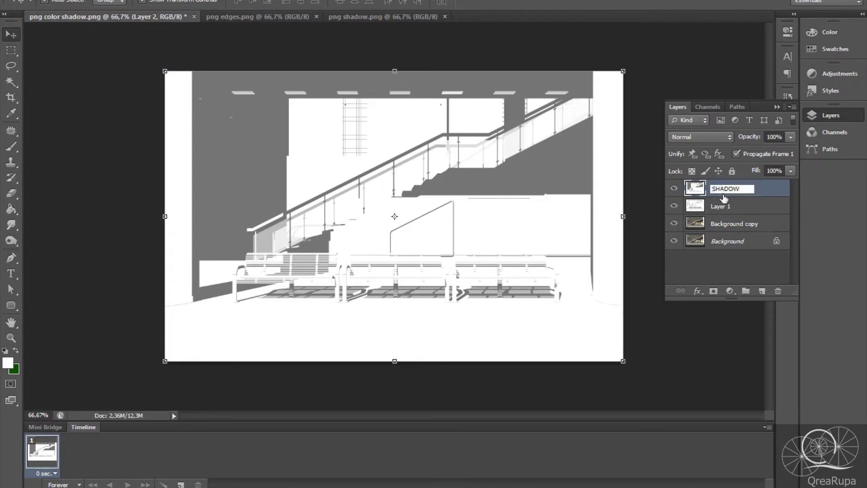
{"action": "type", "text": "DOW"}
{"action": "key", "text": "Return"}
{"action": "double_click", "coordinate": [723, 207]}
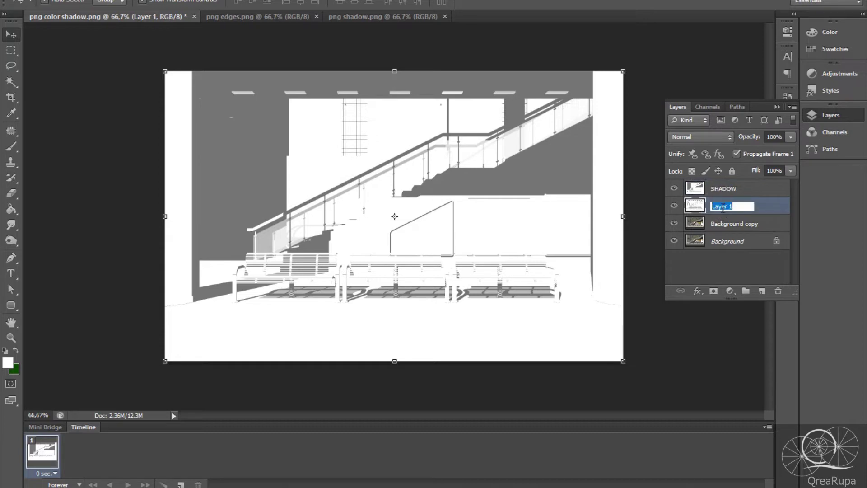
{"action": "type", "text": "EDGES"}
{"action": "key", "text": "Return"}
{"action": "left_click", "coordinate": [674, 189]}
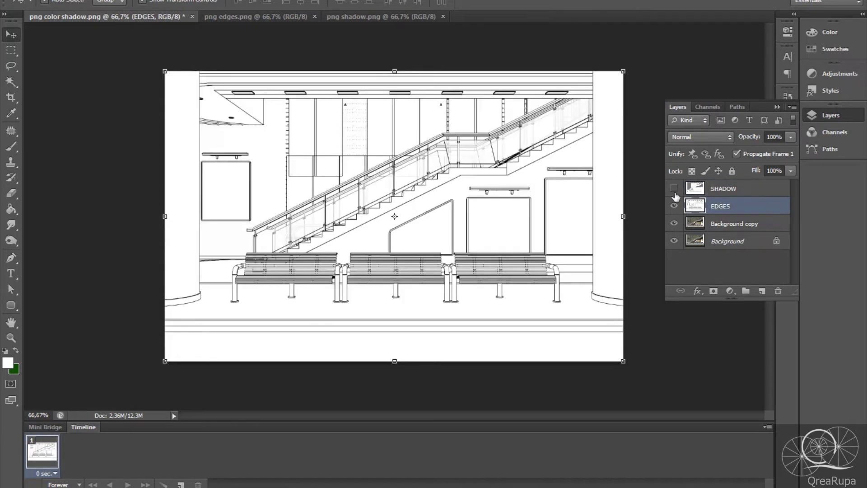
{"action": "left_click", "coordinate": [674, 188]}
- Rename the Background copy layer as "COLOR SHADOW"
{"action": "left_click", "coordinate": [727, 224]}
{"action": "double_click", "coordinate": [728, 223]}
{"action": "left_click", "coordinate": [716, 224]}
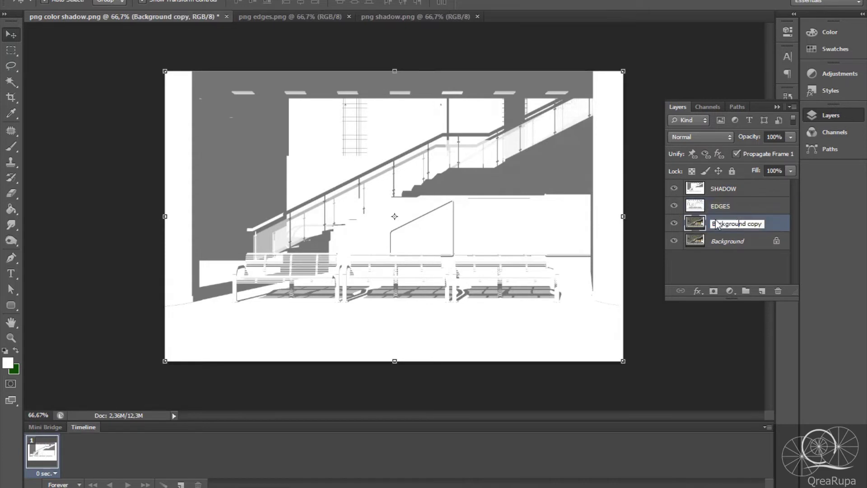
{"action": "type", "text": "COLOR SHADOW"}
{"action": "key", "text": "shift+End"}
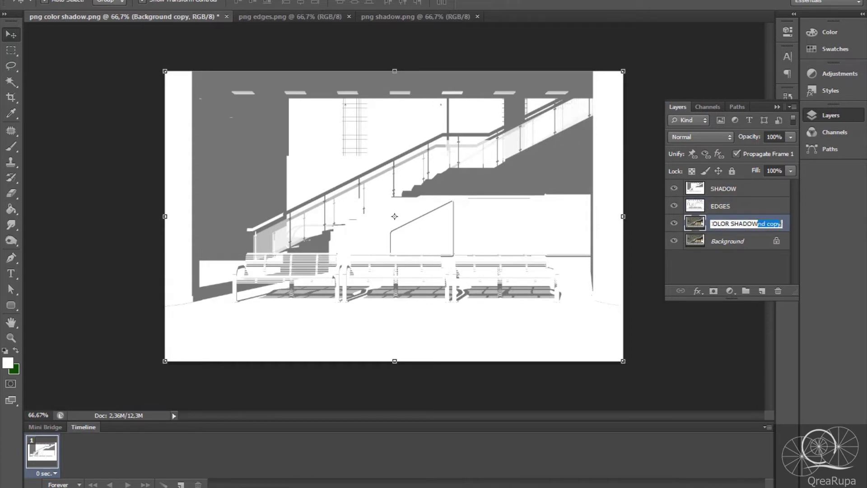
{"action": "key", "text": "Delete"}
- Hide the Background, SHADOW and EDGES layers, leaving only the COLOR SHADOW layer visible
{"action": "left_click", "coordinate": [741, 242]}
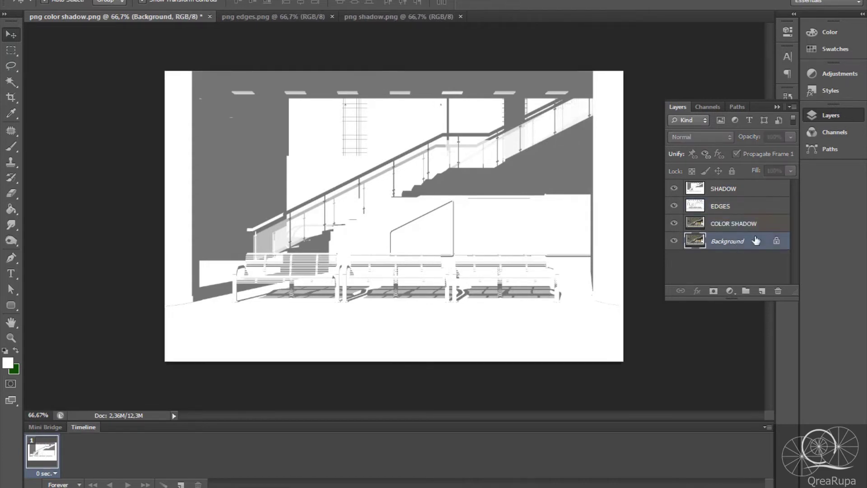
{"action": "left_click", "coordinate": [674, 240]}
{"action": "left_click", "coordinate": [727, 223]}
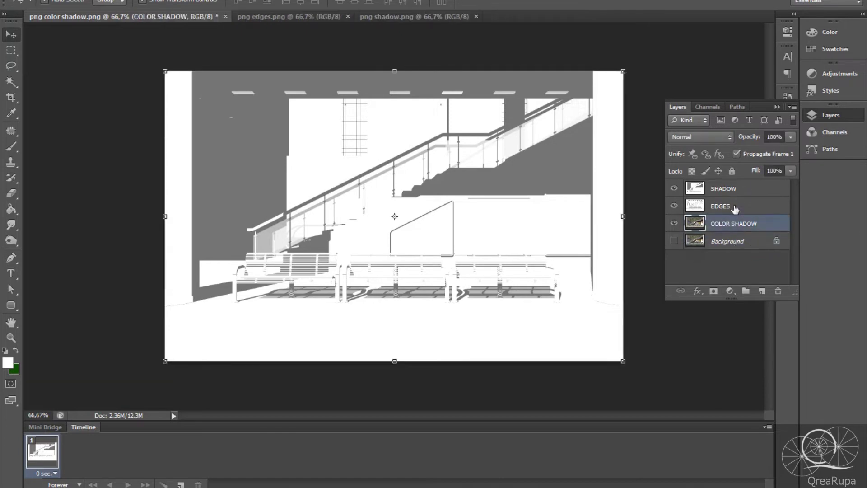
{"action": "left_click", "coordinate": [725, 189]}
{"action": "left_click", "coordinate": [674, 188]}
{"action": "left_click", "coordinate": [674, 206]}
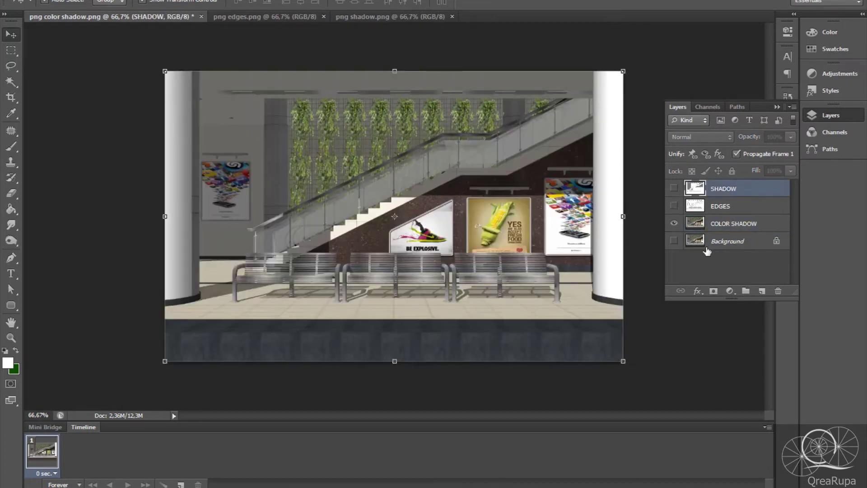
- Show the EDGES layer and set both its opacity and its fill to 40%
{"action": "left_click", "coordinate": [743, 228]}
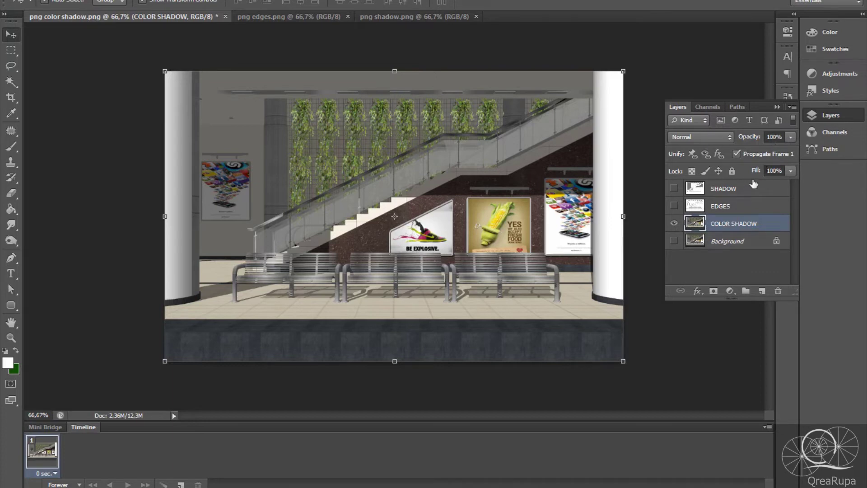
{"action": "left_click", "coordinate": [707, 137]}
{"action": "left_click", "coordinate": [674, 206]}
{"action": "left_click", "coordinate": [746, 207]}
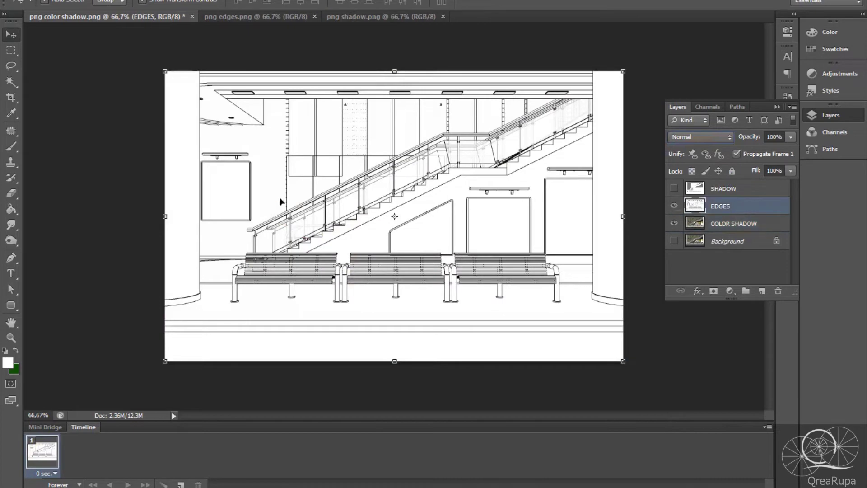
{"action": "left_click", "coordinate": [781, 137]}
{"action": "double_click", "coordinate": [781, 137]}
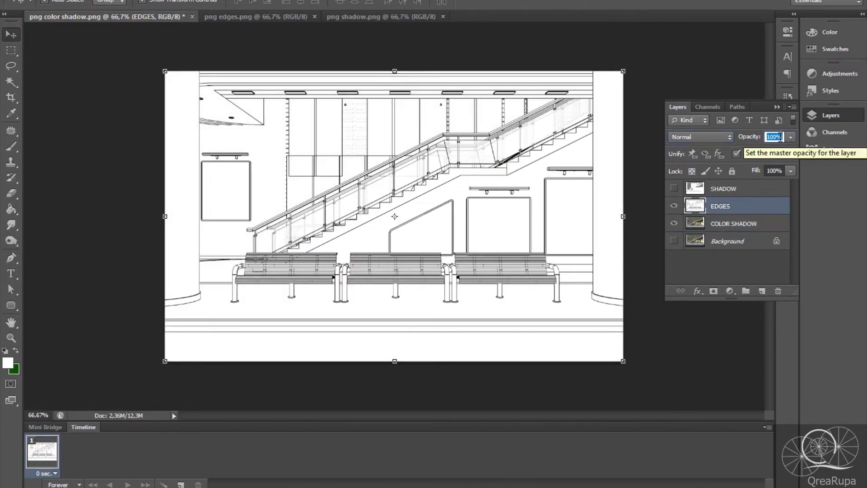
{"action": "type", "text": "40"}
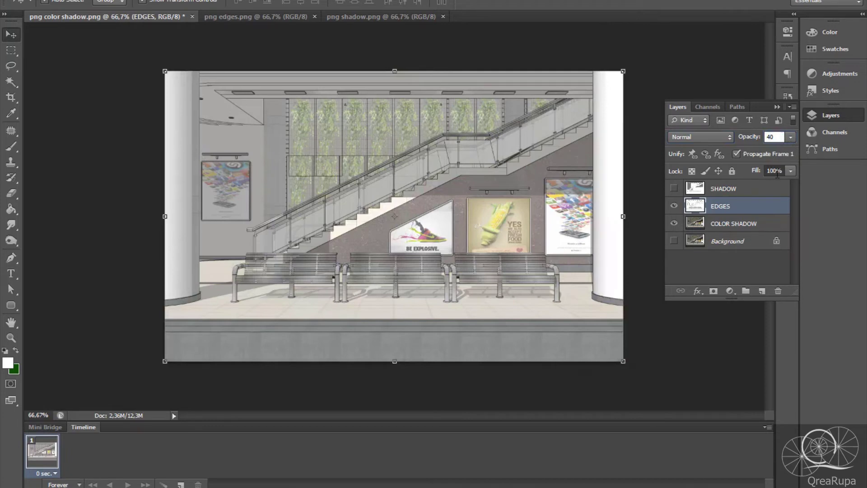
{"action": "double_click", "coordinate": [778, 174]}
{"action": "type", "text": "40"}
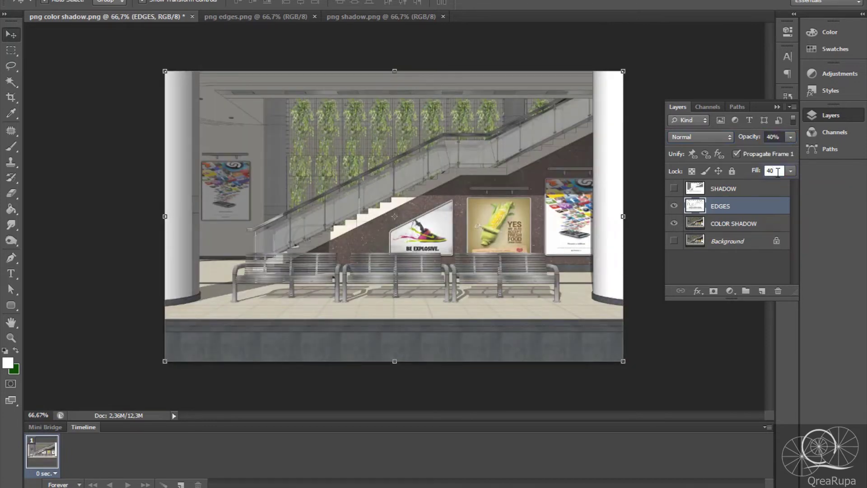
- Set the EDGES layer's blend mode to Color Burn
{"action": "left_click", "coordinate": [695, 136]}
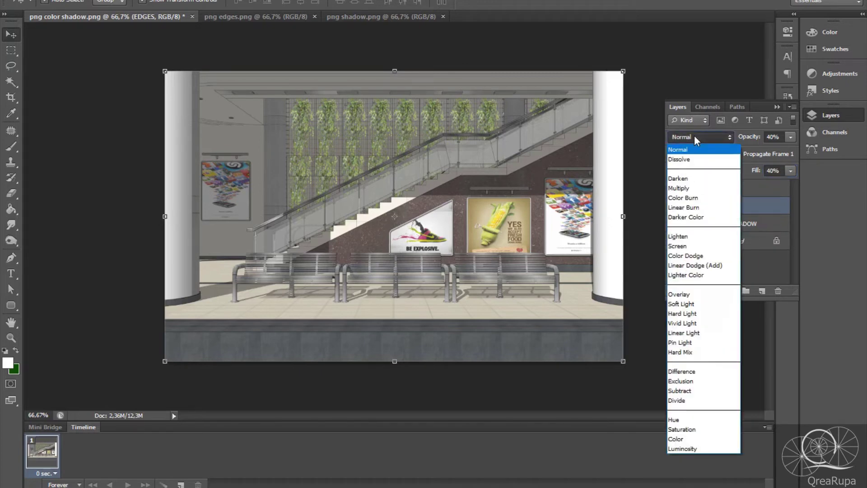
{"action": "left_click", "coordinate": [705, 198]}
{"action": "scroll", "coordinate": [707, 139], "scroll_direction": "down", "scroll_amount": 1}
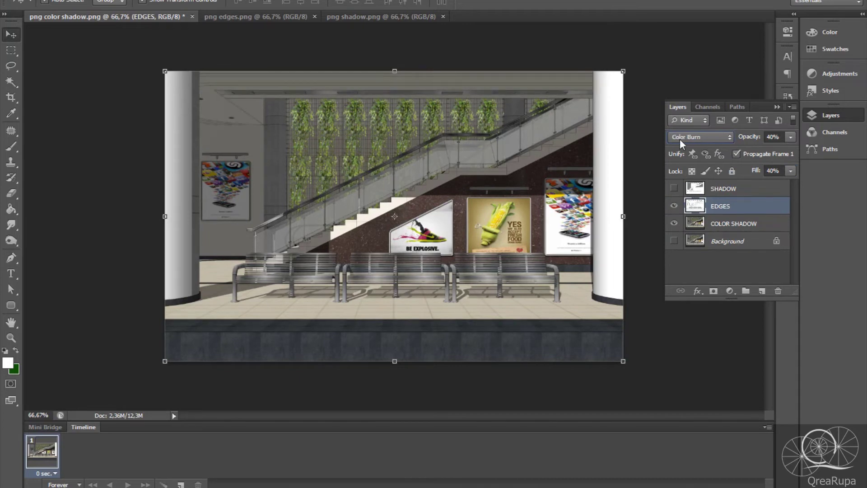
- Show the SHADOW layer and reduce both its opacity and its fill to 50%
{"action": "left_click", "coordinate": [674, 189]}
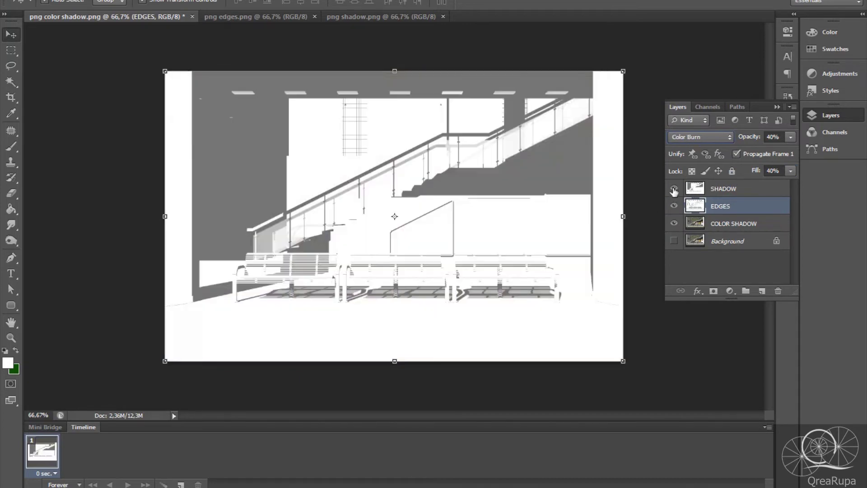
{"action": "left_click", "coordinate": [764, 187]}
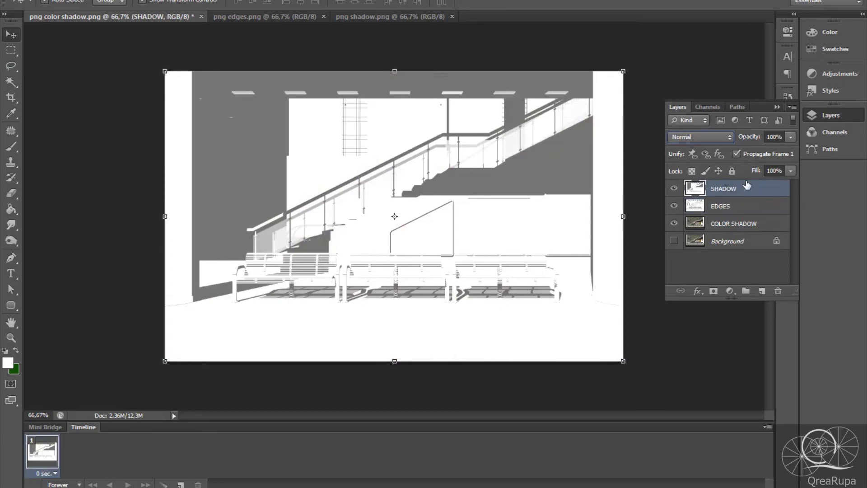
{"action": "left_click", "coordinate": [791, 136]}
{"action": "left_click_drag", "start_coordinate": [775, 149], "coordinate": [759, 148]}
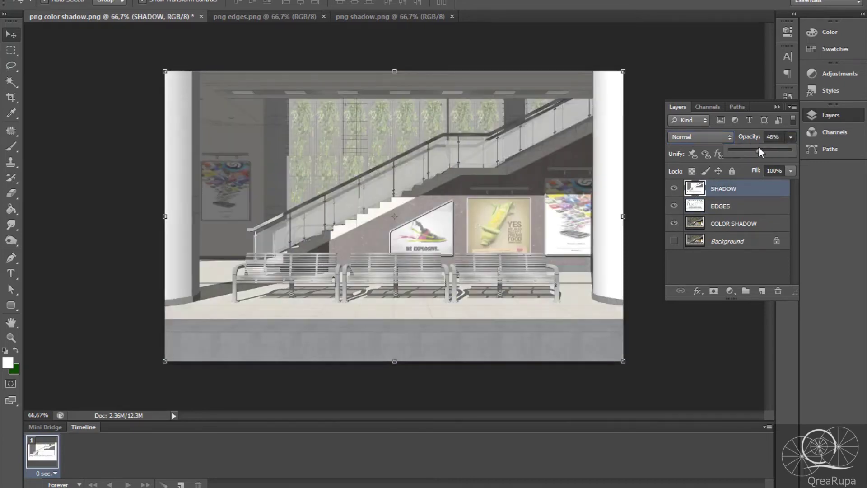
{"action": "left_click", "coordinate": [791, 171]}
{"action": "left_click_drag", "start_coordinate": [768, 186], "coordinate": [755, 180]}
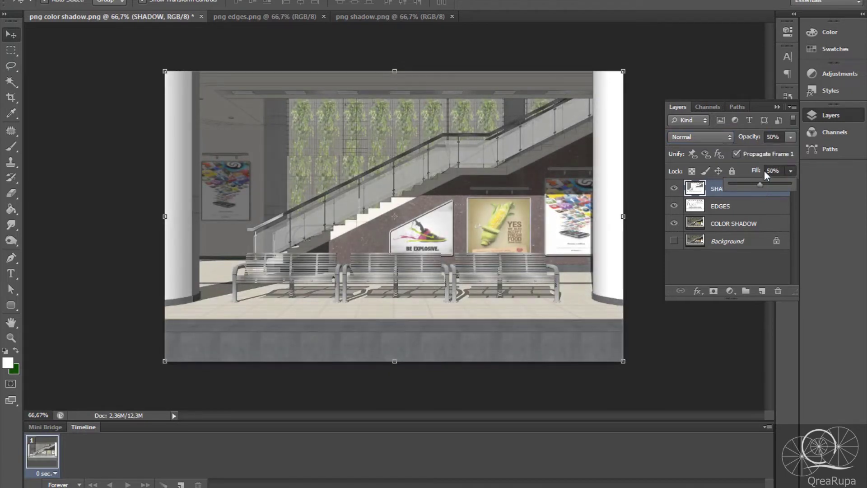
- Try the Darken blend mode on the SHADOW layer and settle on Multiply
{"action": "left_click", "coordinate": [715, 136]}
{"action": "left_click", "coordinate": [705, 182]}
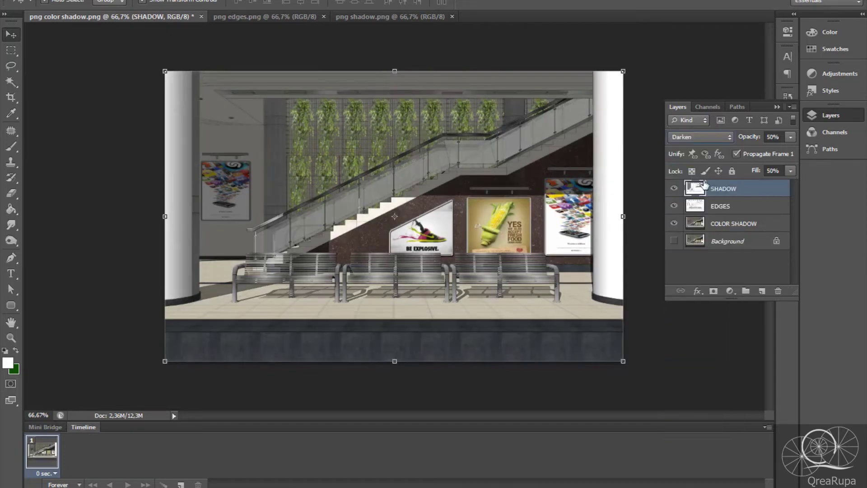
{"action": "left_click", "coordinate": [703, 135]}
{"action": "left_click", "coordinate": [687, 188]}
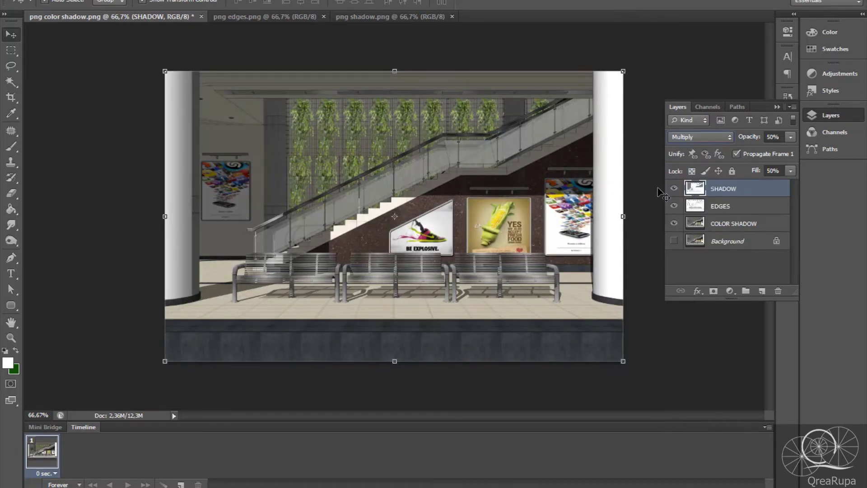
{"action": "left_click", "coordinate": [690, 258]}
{"action": "left_click", "coordinate": [722, 189]}
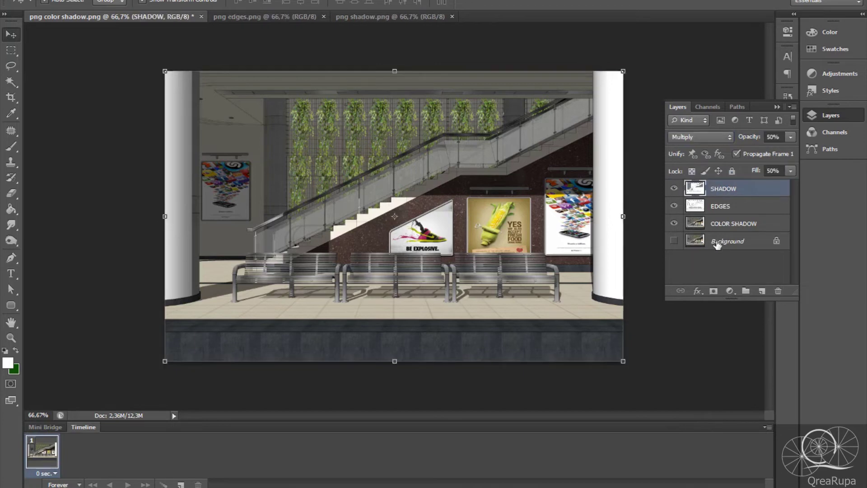
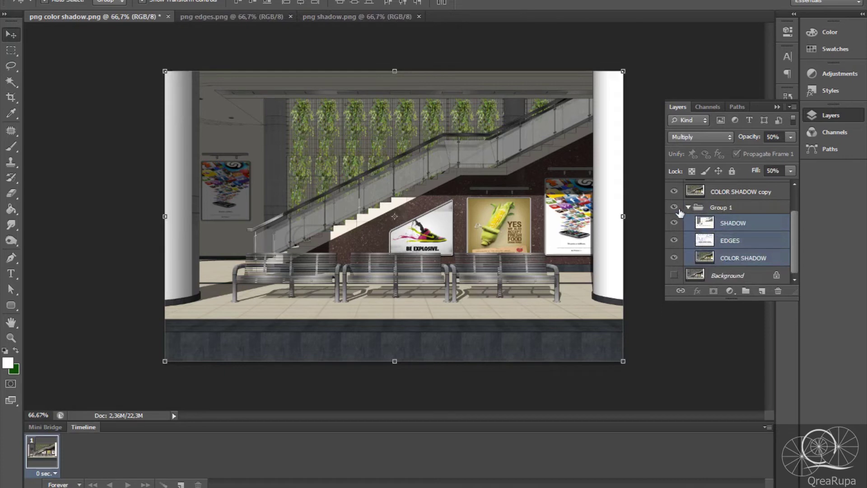
- Rename Group 1 as ORIGINA, then hide and collapse the group
{"action": "double_click", "coordinate": [721, 207]}
{"action": "type", "text": "ORIGINA;"}
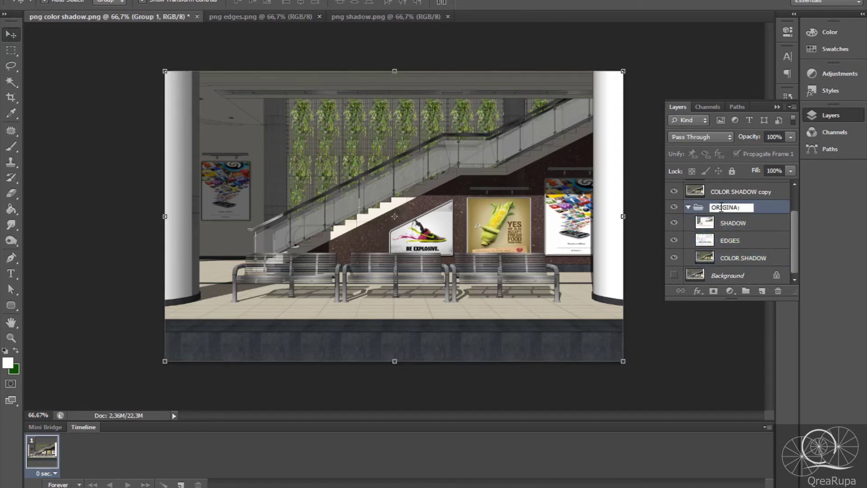
{"action": "key", "text": "Return"}
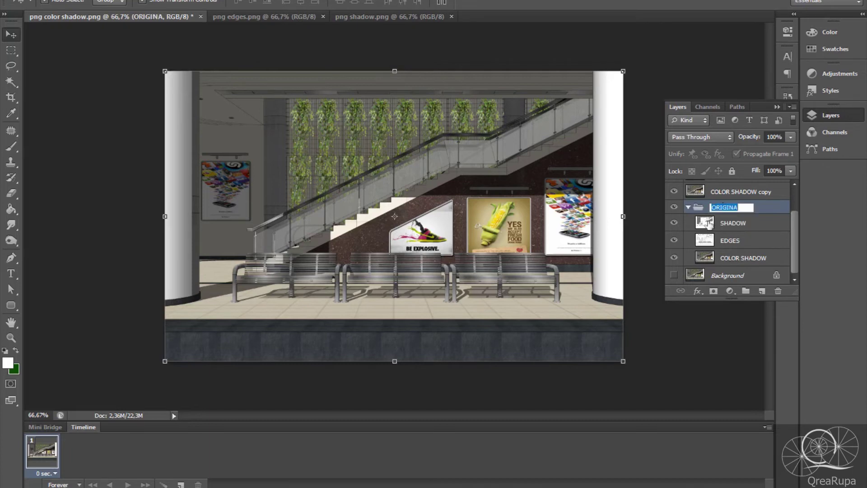
{"action": "left_click", "coordinate": [709, 224]}
{"action": "left_click", "coordinate": [674, 207]}
{"action": "scroll", "coordinate": [677, 216], "scroll_direction": "up", "scroll_amount": 2}
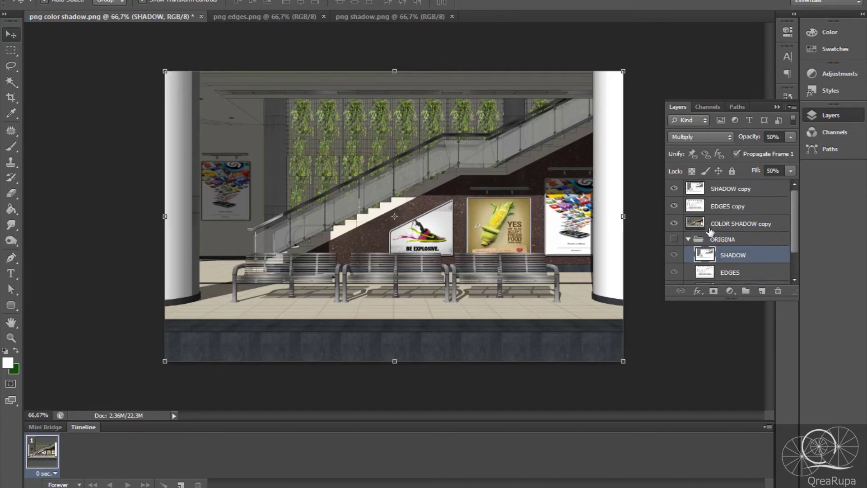
{"action": "left_click", "coordinate": [688, 240]}
- Merge the EDGES copy and SHADOW copy layers down into the COLOR SHADOW copy layer
{"action": "left_click", "coordinate": [753, 223]}
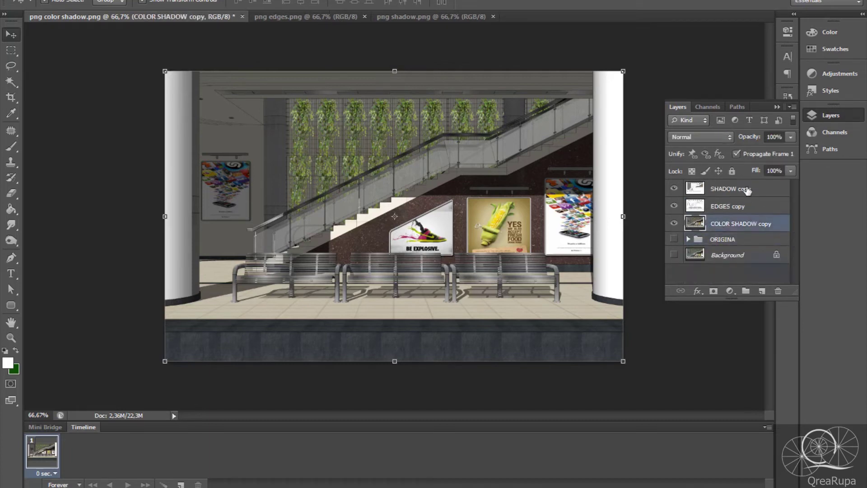
{"action": "left_click", "coordinate": [748, 190], "text": "shift"}
{"action": "left_click", "coordinate": [730, 223]}
{"action": "left_click", "coordinate": [743, 208]}
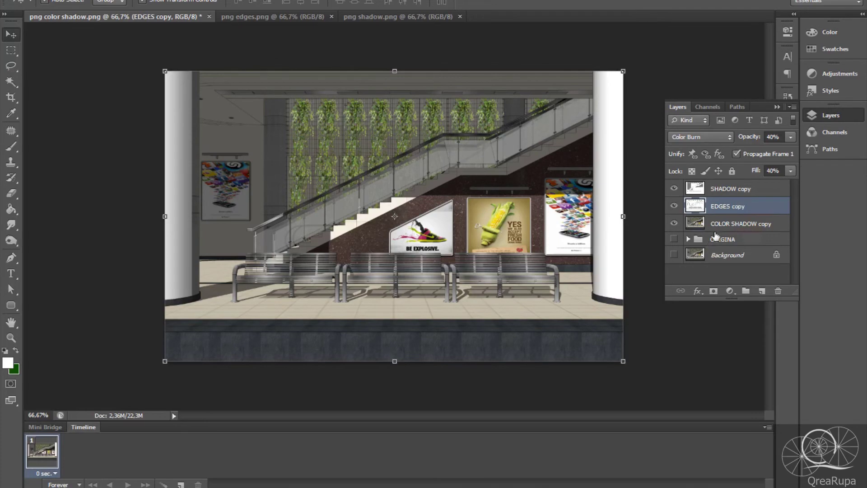
{"action": "key", "text": "ctrl+e"}
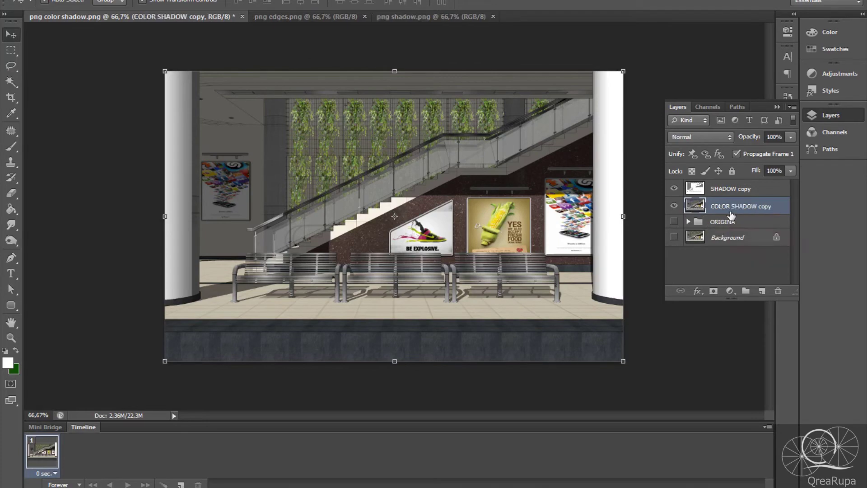
{"action": "left_click", "coordinate": [745, 188]}
{"action": "key", "text": "ctrl+e"}
- Duplicate the merged COLOR SHADOW copy layer
{"action": "scroll", "coordinate": [280, 181], "scroll_direction": "up", "scroll_amount": 4, "text": "alt"}
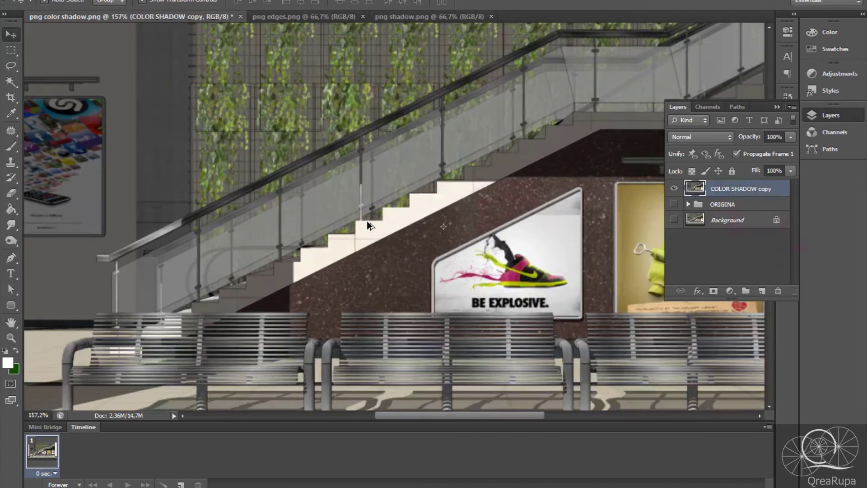
{"action": "scroll", "coordinate": [367, 221], "scroll_direction": "down", "scroll_amount": 3, "text": "alt"}
{"action": "scroll", "coordinate": [383, 190], "scroll_direction": "up", "scroll_amount": 1, "text": "alt"}
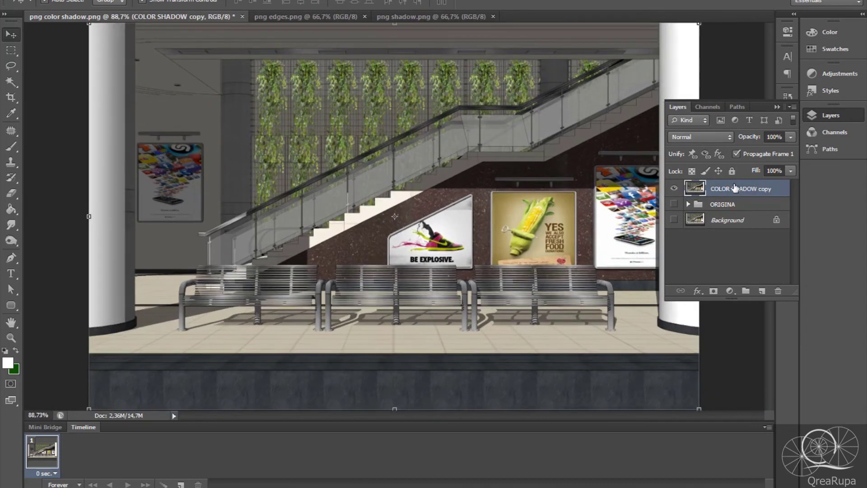
{"action": "left_click_drag", "start_coordinate": [741, 189], "coordinate": [762, 291]}
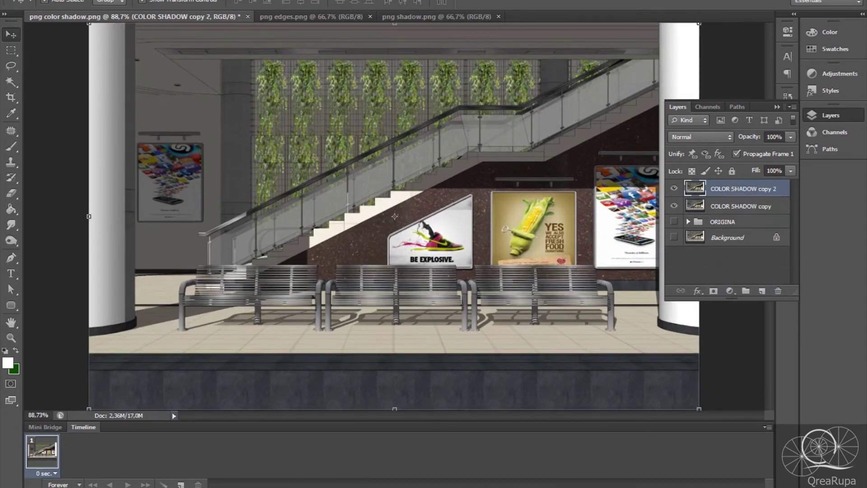
- Shift the duplicate layer's midtones with Color Balance to +17 red and +3 green, with slightly more yellow
{"action": "left_click", "coordinate": [83, 1]}
{"action": "mouse_move", "coordinate": [136, 11]}
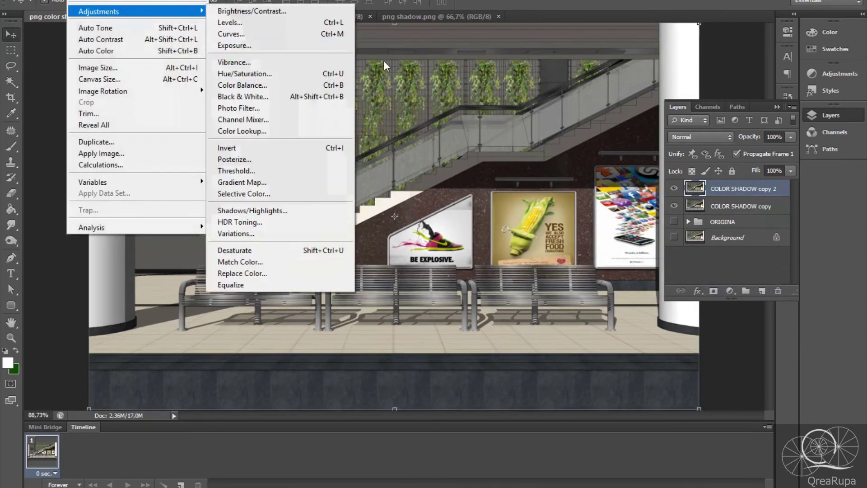
{"action": "left_click", "coordinate": [322, 86]}
{"action": "mouse_move", "coordinate": [683, 187]}
{"action": "left_mouse_down"}
{"action": "mouse_move", "coordinate": [703, 191]}
{"action": "mouse_move", "coordinate": [679, 193]}
{"action": "left_mouse_up"}
{"action": "left_click_drag", "start_coordinate": [684, 158], "coordinate": [682, 192]}
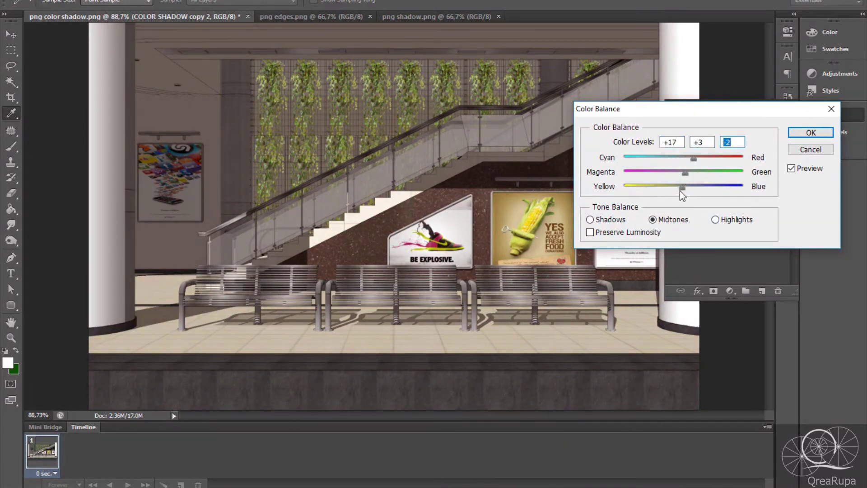
{"action": "type", "text": "-5"}
- Set the Color Balance levels to +11, -2, -6 for the highlights and -3, 0, +16 for the shadows
{"action": "key", "text": "alt+h"}
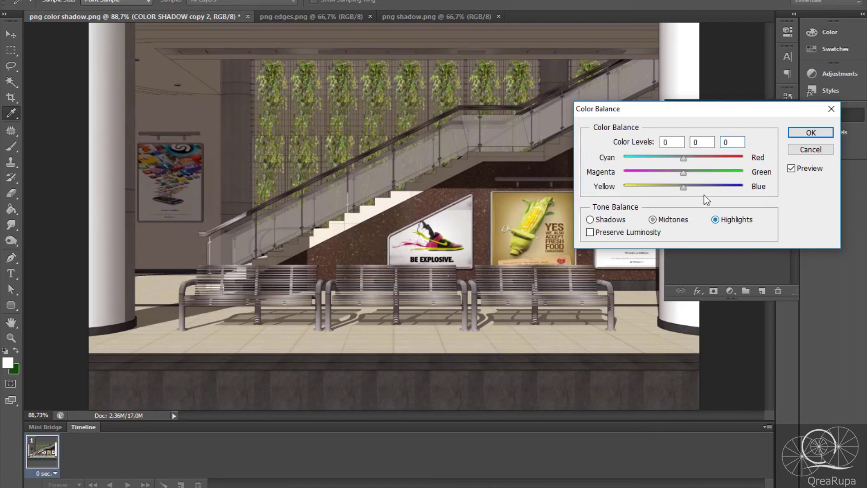
{"action": "left_click_drag", "start_coordinate": [683, 158], "coordinate": [685, 194]}
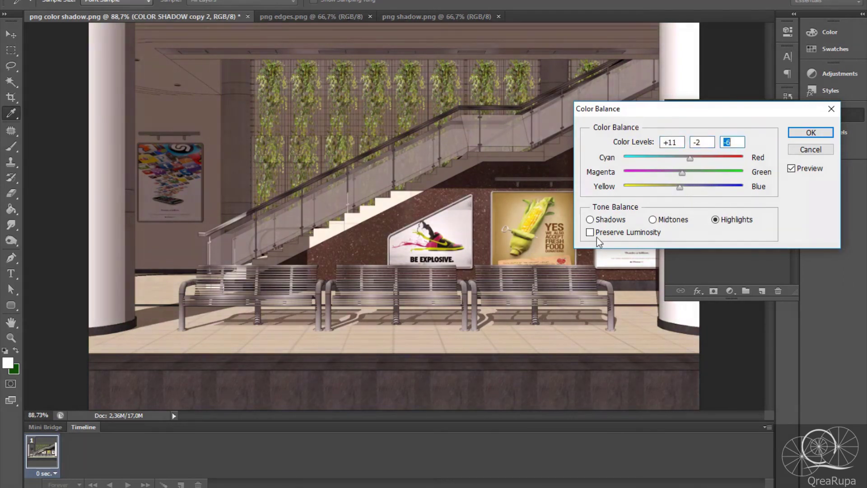
{"action": "left_click", "coordinate": [610, 220]}
{"action": "left_click_drag", "start_coordinate": [690, 158], "coordinate": [694, 190]}
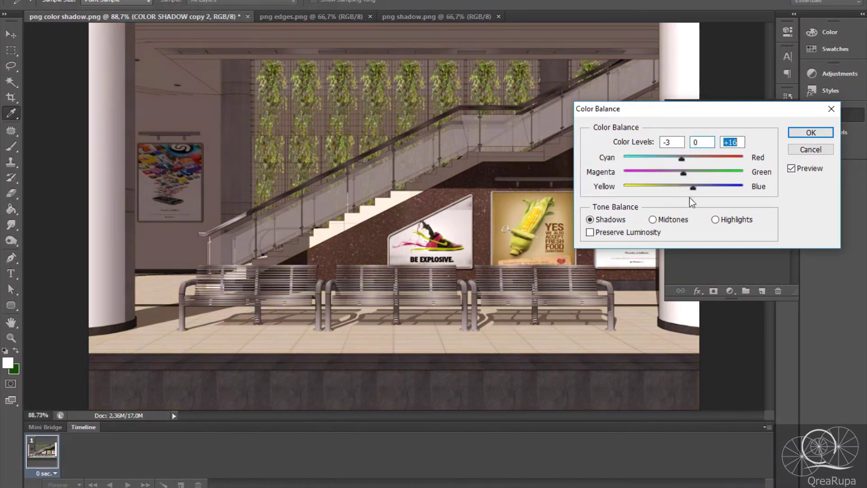
- Readjust the highlights, set the midtones to +12, +3, -3 and the shadows to +3, 0, +16, and apply the Color Balance
{"action": "left_click", "coordinate": [716, 220]}
{"action": "mouse_move", "coordinate": [688, 158]}
{"action": "left_mouse_down"}
{"action": "mouse_move", "coordinate": [699, 159]}
{"action": "mouse_move", "coordinate": [685, 175]}
{"action": "left_mouse_up"}
{"action": "left_click", "coordinate": [653, 220]}
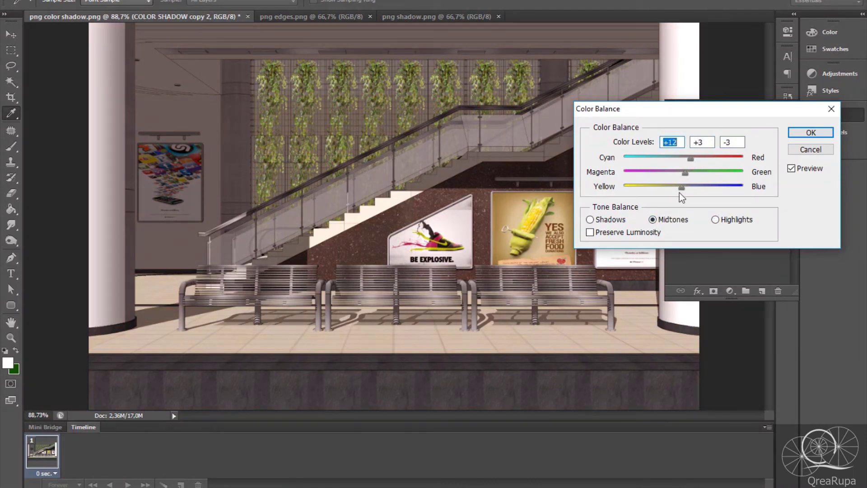
{"action": "key", "text": "Tab"}
{"action": "key", "text": "Tab"}
{"action": "left_click", "coordinate": [605, 221]}
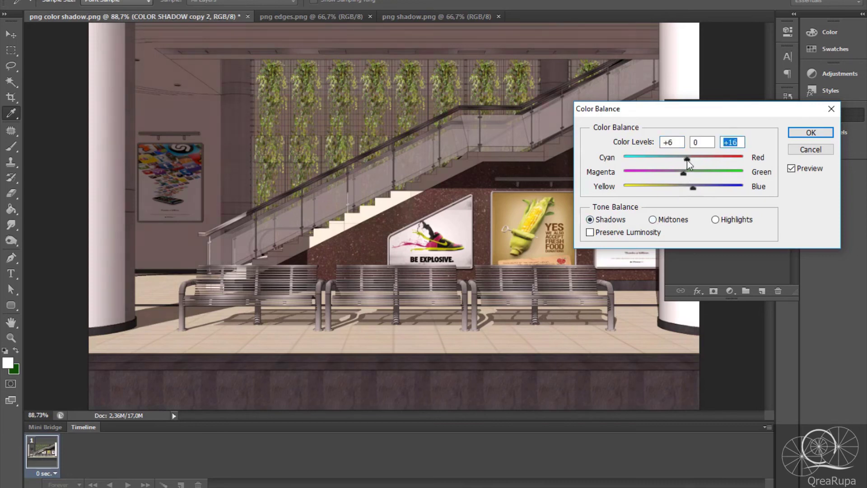
{"action": "left_click_drag", "start_coordinate": [687, 160], "coordinate": [685, 160]}
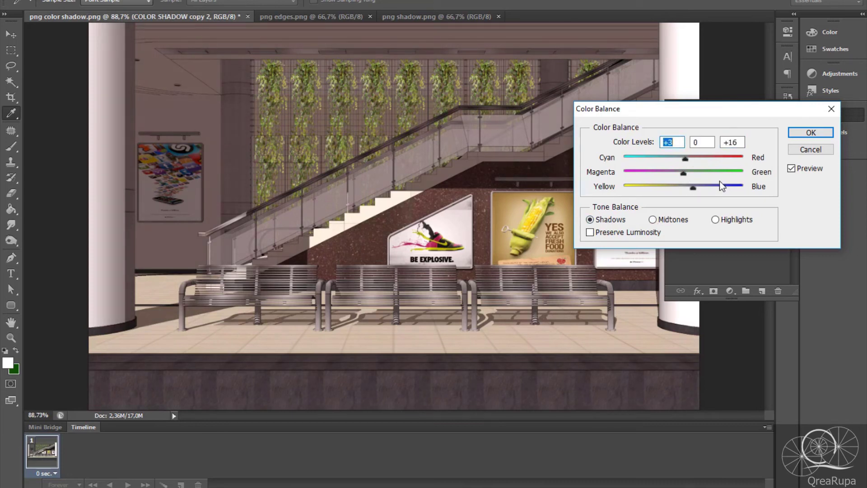
{"action": "left_click", "coordinate": [811, 132]}
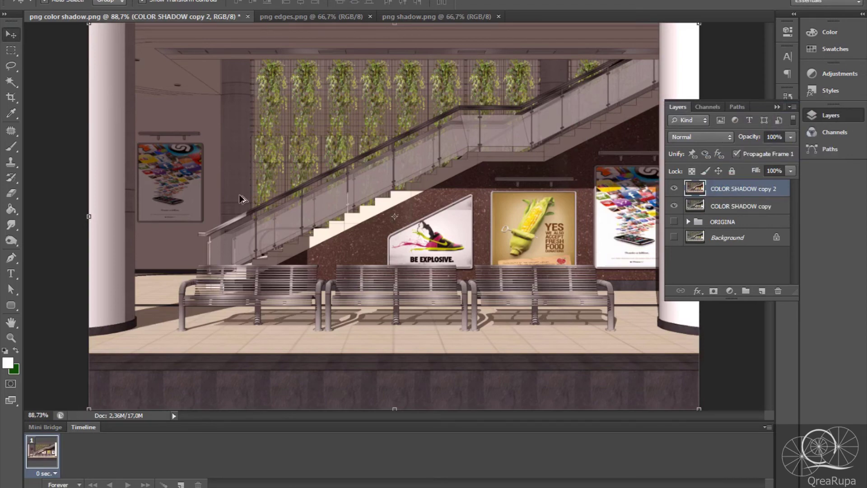
- Compare the image with and without COLOR SHADOW copy 2, then set that layer's opacity and fill to 75%
{"action": "scroll", "coordinate": [244, 200], "scroll_direction": "down", "scroll_amount": 1, "text": "alt"}
{"action": "left_click", "coordinate": [710, 91]}
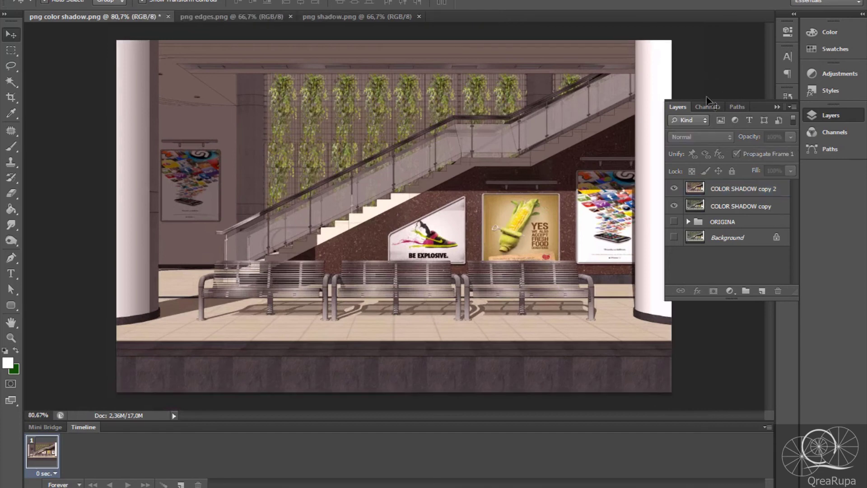
{"action": "left_click", "coordinate": [675, 189]}
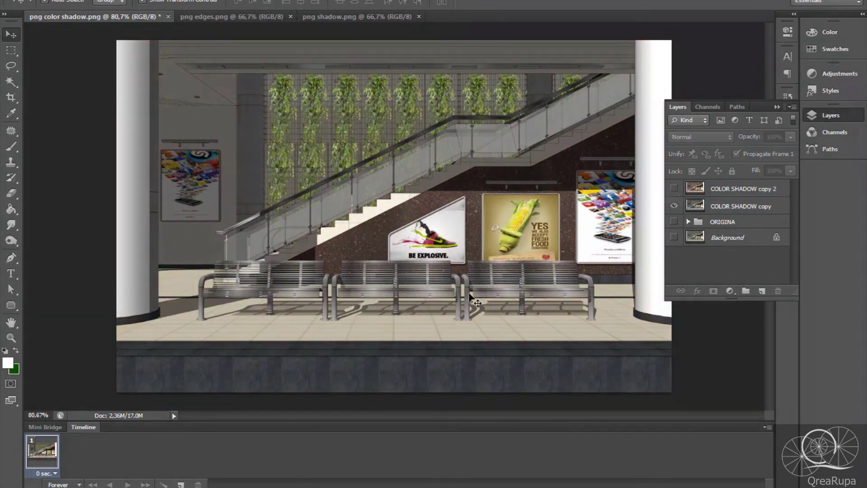
{"action": "left_click", "coordinate": [674, 189]}
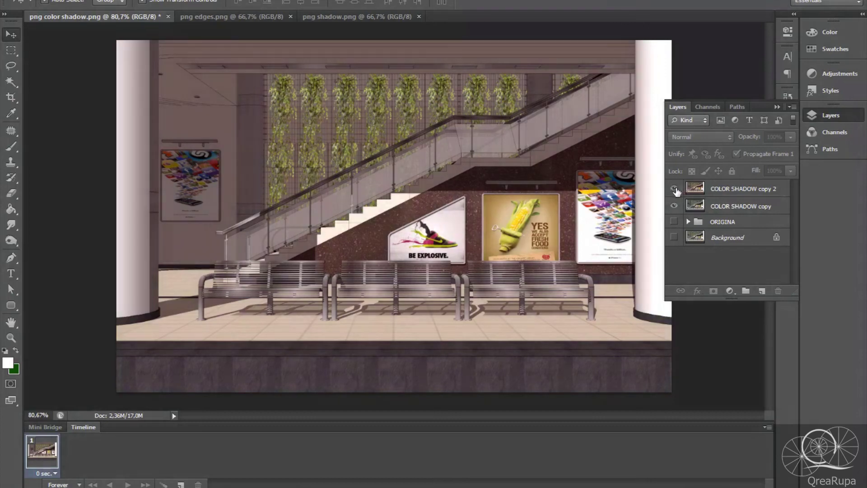
{"action": "left_click", "coordinate": [765, 190]}
{"action": "left_click", "coordinate": [791, 137]}
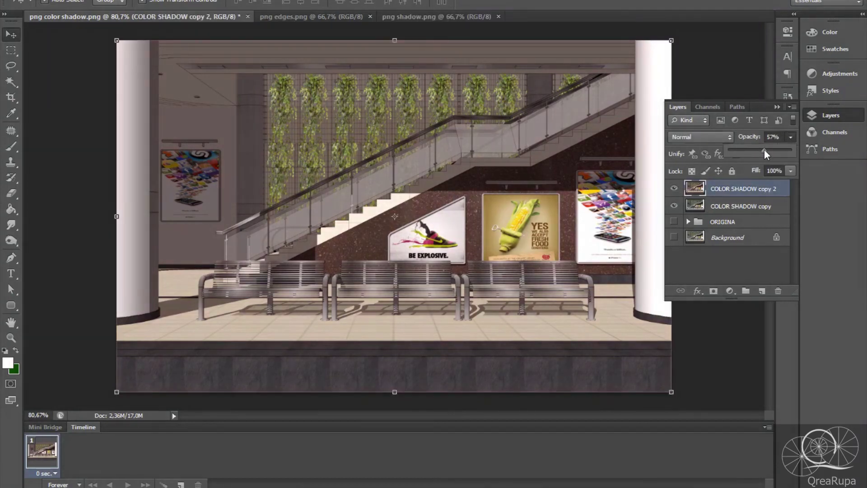
{"action": "left_click_drag", "start_coordinate": [764, 150], "coordinate": [772, 151]}
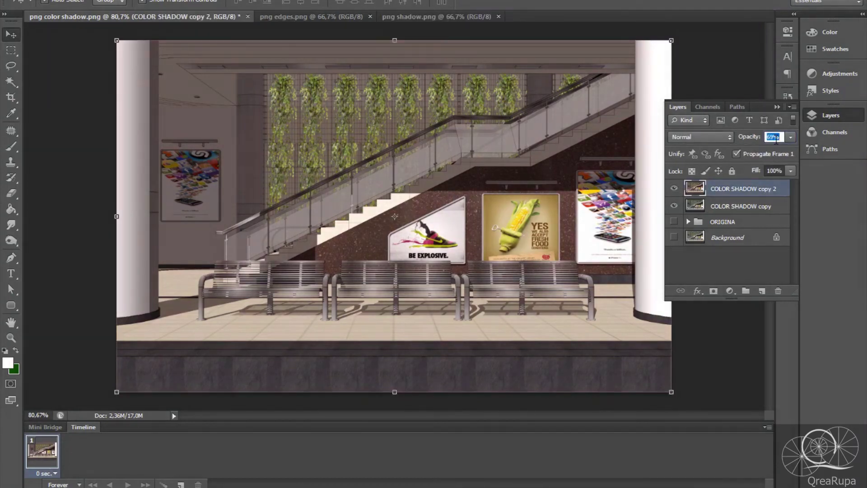
{"action": "type", "text": "75"}
{"action": "left_click", "coordinate": [770, 170]}
{"action": "type", "text": "75"}
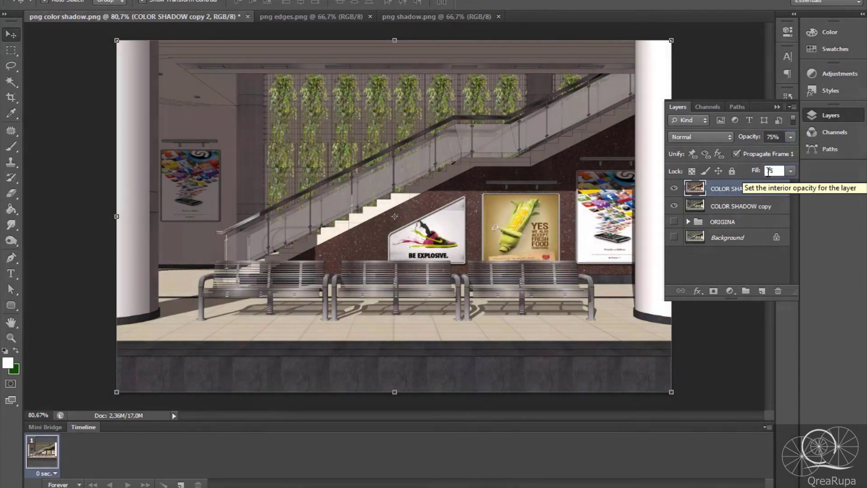
- Merge COLOR SHADOW copy 2 into the layer below and duplicate the merged result
{"action": "left_click", "coordinate": [730, 193]}
{"action": "key", "text": "Delete"}
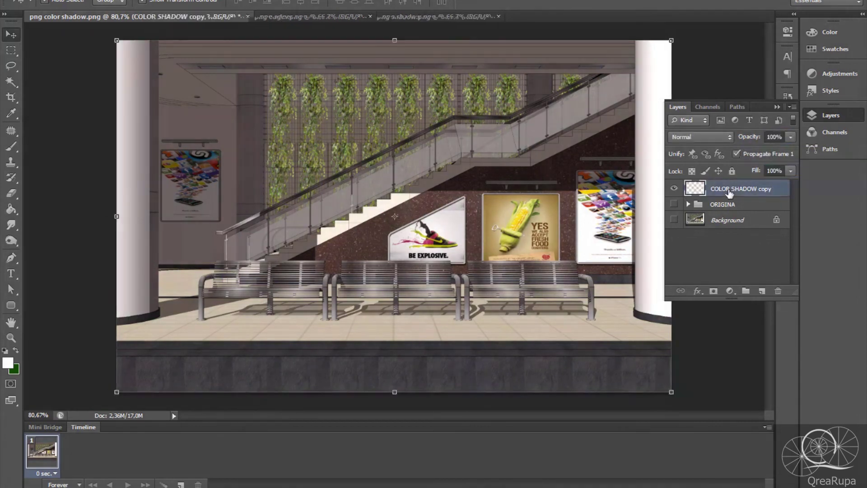
{"action": "left_click_drag", "start_coordinate": [730, 191], "coordinate": [762, 291]}
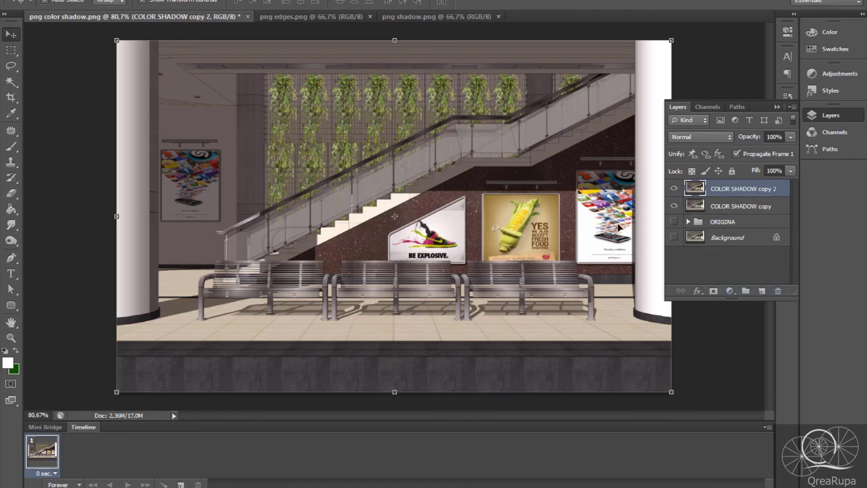
- Apply a Gaussian Blur with a 3.0 pixel radius to the new COLOR SHADOW copy 2 layer
{"action": "scroll", "coordinate": [335, 207], "scroll_direction": "up", "scroll_amount": 1, "text": "alt"}
{"action": "scroll", "coordinate": [335, 208], "scroll_direction": "down", "scroll_amount": 2, "text": "alt"}
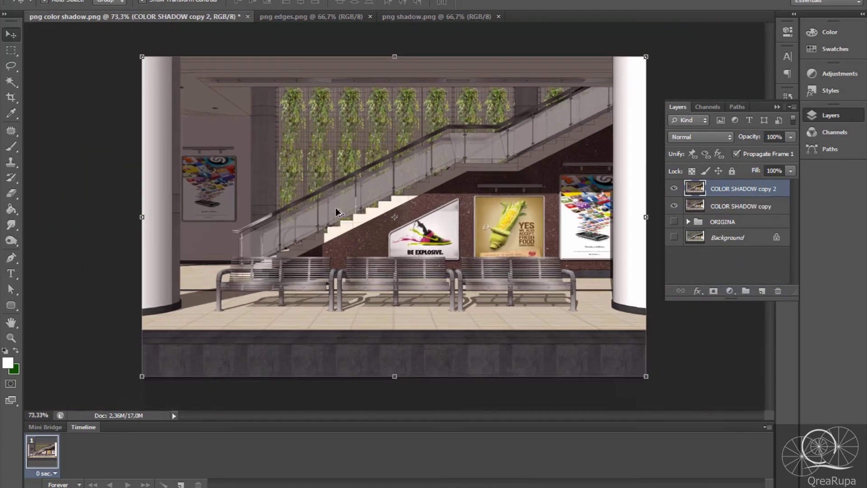
{"action": "scroll", "coordinate": [336, 212], "scroll_direction": "up", "scroll_amount": 1, "text": "alt"}
{"action": "left_click", "coordinate": [131, 0]}
{"action": "mouse_move", "coordinate": [106, 0]}
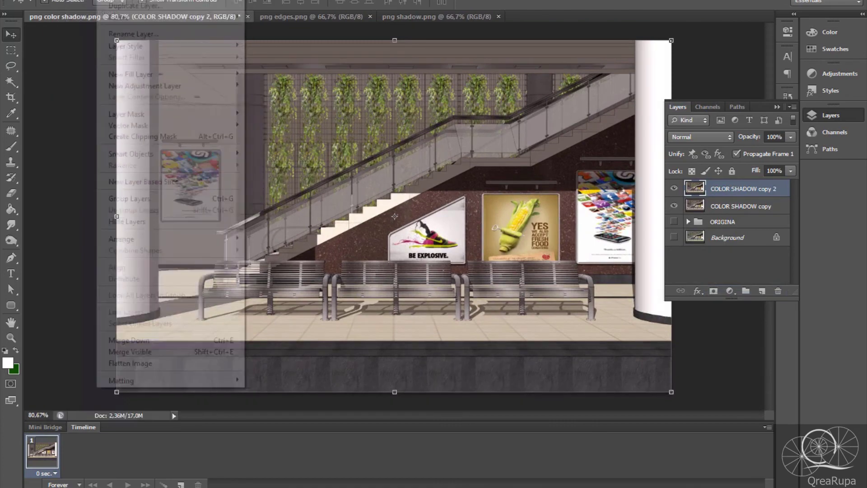
{"action": "mouse_move", "coordinate": [59, 0]}
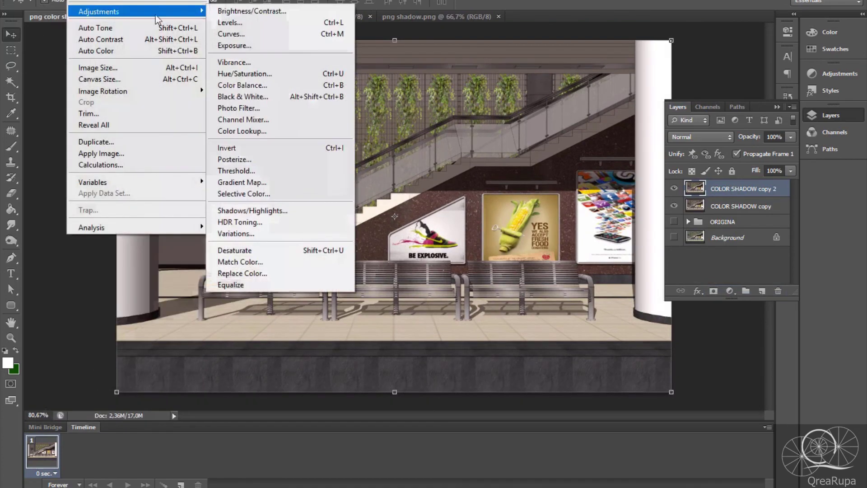
{"action": "mouse_move", "coordinate": [192, 0]}
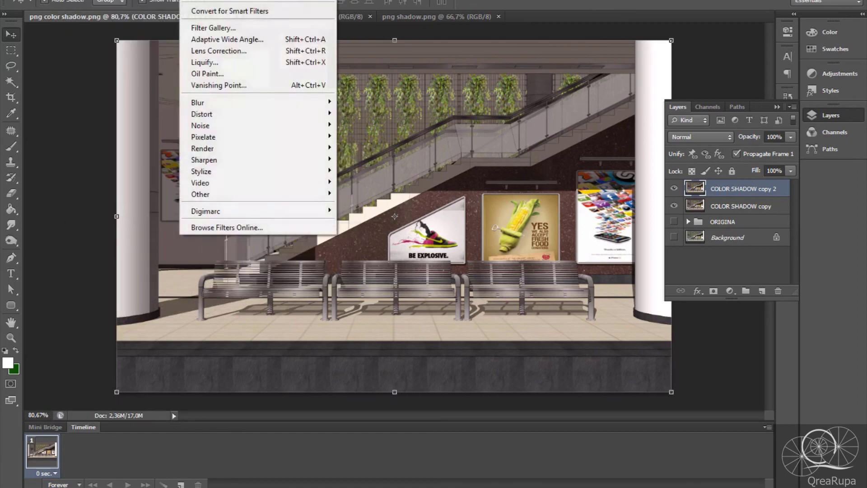
{"action": "mouse_move", "coordinate": [217, 102]}
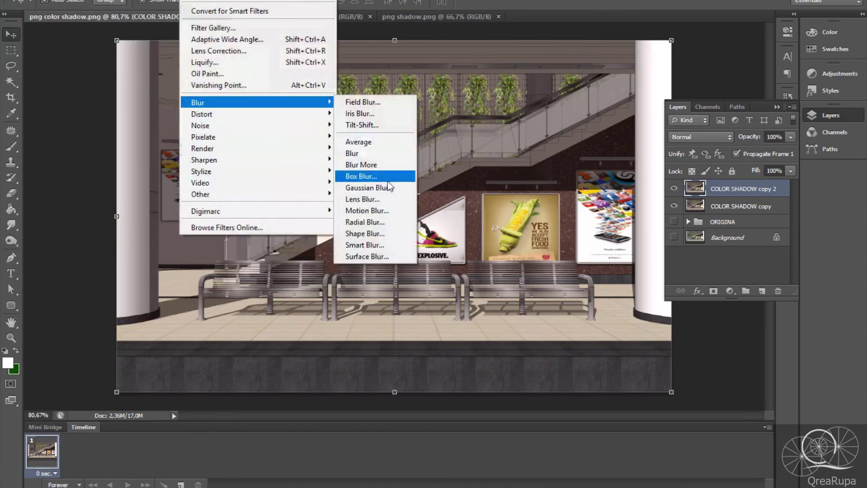
{"action": "left_click", "coordinate": [388, 188]}
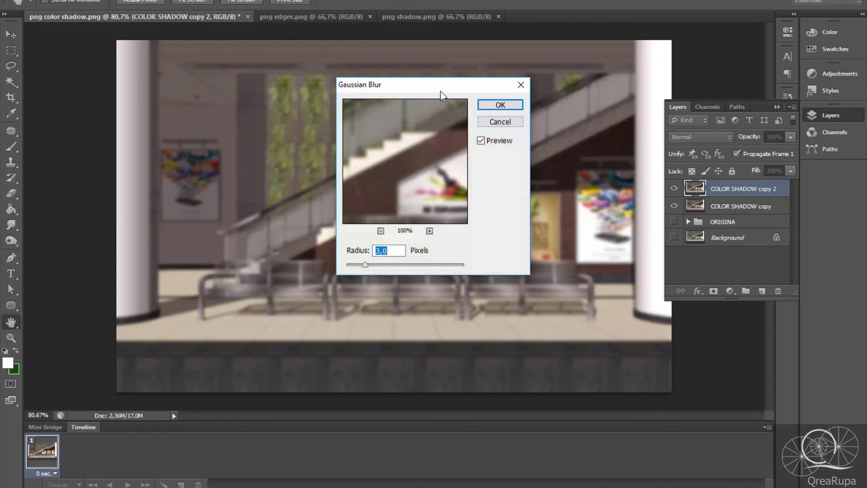
{"action": "left_click_drag", "start_coordinate": [441, 92], "coordinate": [586, 110]}
{"action": "left_click", "coordinate": [642, 122]}
{"action": "key", "text": "v"}
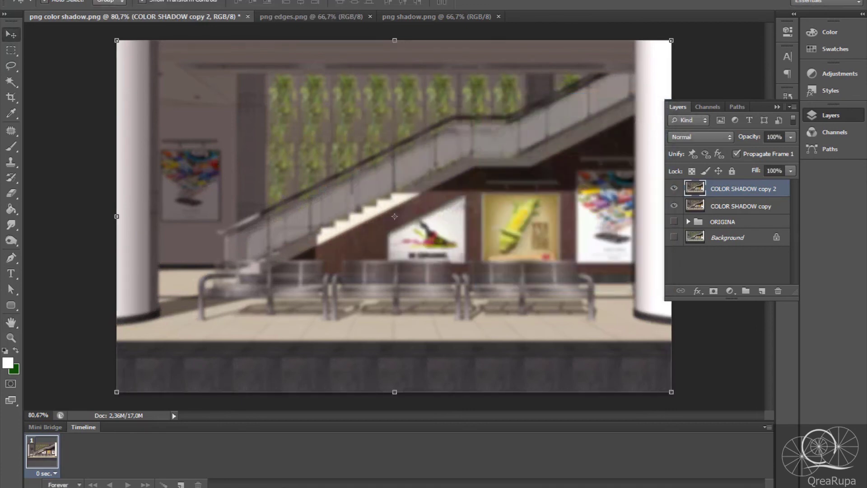
- Lower the blurred COLOR SHADOW copy 2 layer to 55% opacity and 73% fill
{"action": "left_click", "coordinate": [791, 137]}
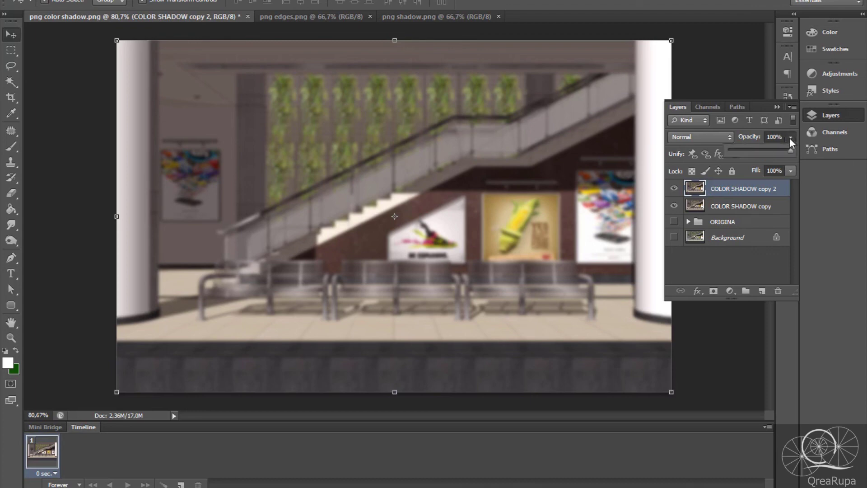
{"action": "left_click", "coordinate": [763, 149]}
{"action": "left_click", "coordinate": [786, 171]}
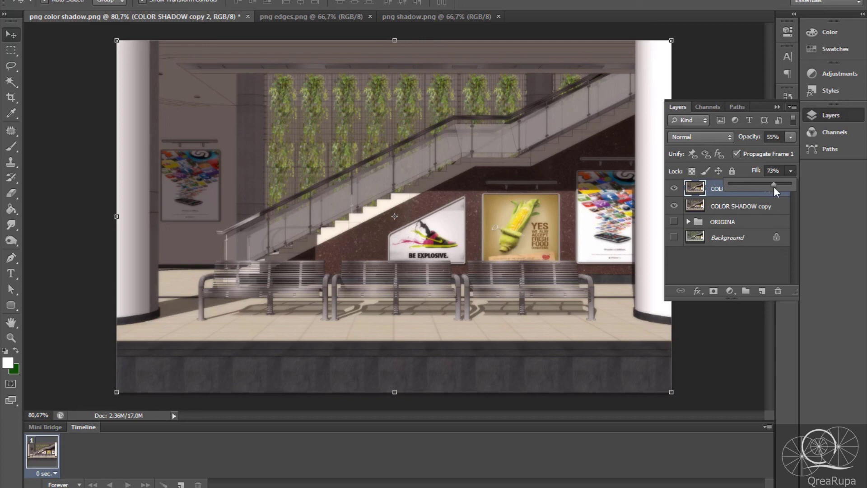
{"action": "left_click", "coordinate": [722, 370]}
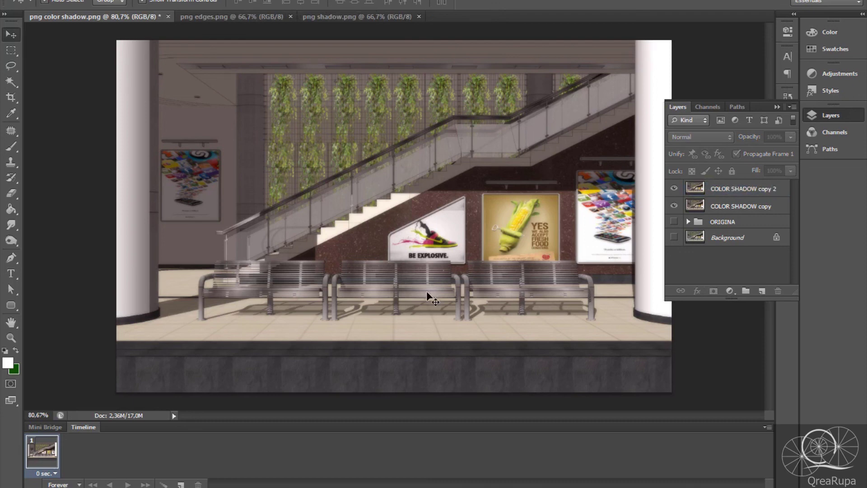
- Set COLOR SHADOW copy 2 to 67% fill and 59% opacity, and merge it into COLOR SHADOW copy
{"action": "left_click", "coordinate": [681, 190]}
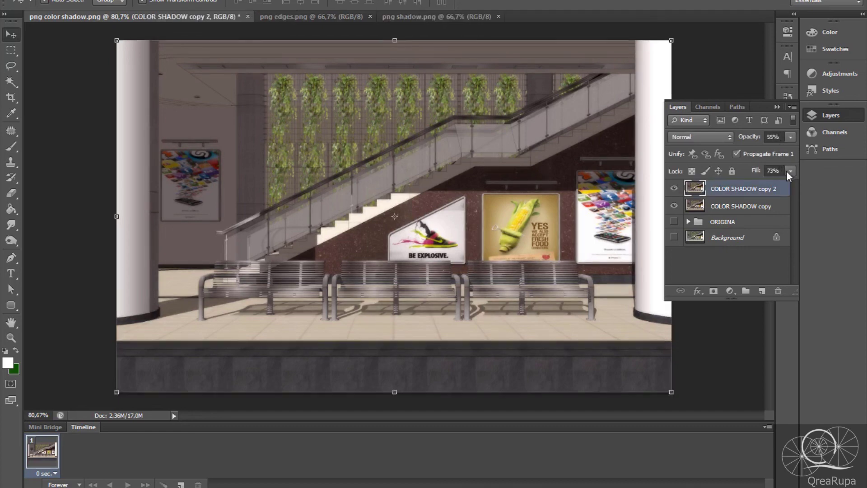
{"action": "left_click_drag", "start_coordinate": [791, 171], "coordinate": [774, 184]}
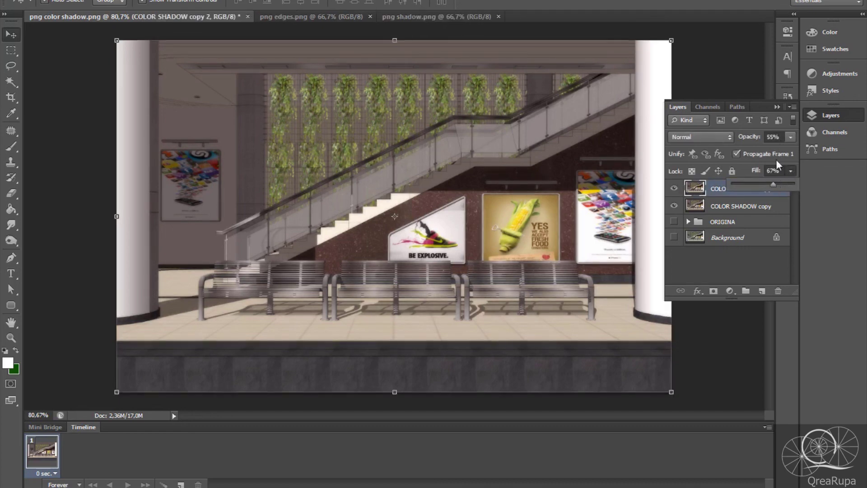
{"action": "left_click", "coordinate": [790, 136]}
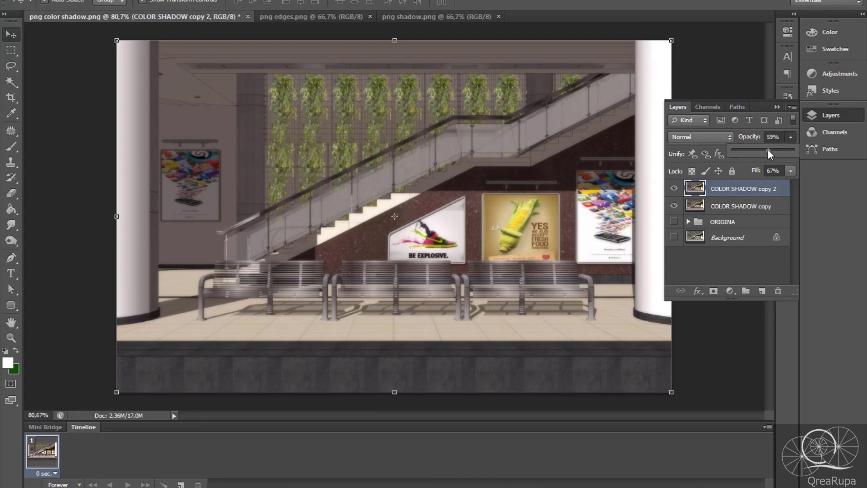
{"action": "left_click", "coordinate": [757, 259]}
{"action": "left_click", "coordinate": [725, 191]}
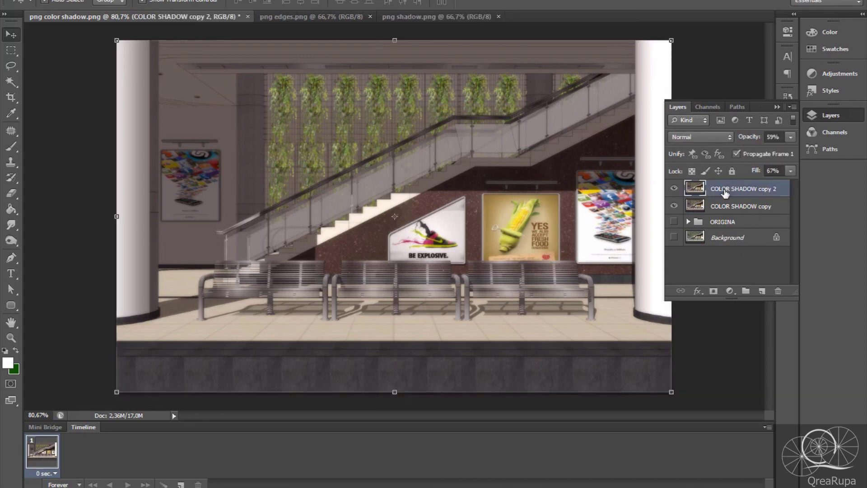
{"action": "key", "text": "Delete"}
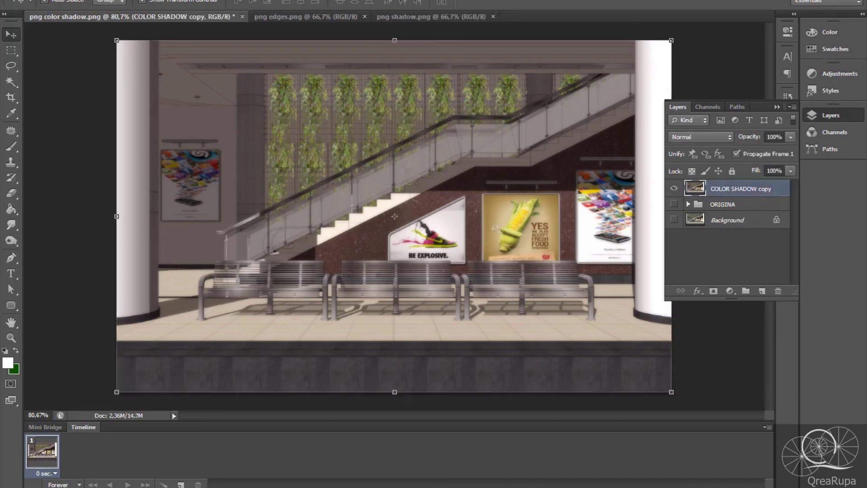
- Review how the staircase background is used in the comic panels of bg_port 2.psd
{"action": "left_click", "coordinate": [31, 0]}
{"action": "left_click", "coordinate": [93, 114]}
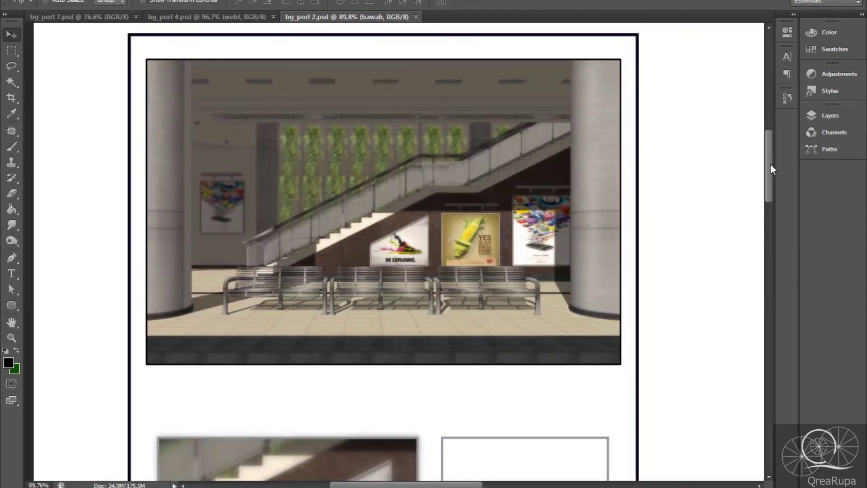
{"action": "left_click_drag", "start_coordinate": [771, 164], "coordinate": [774, 208]}
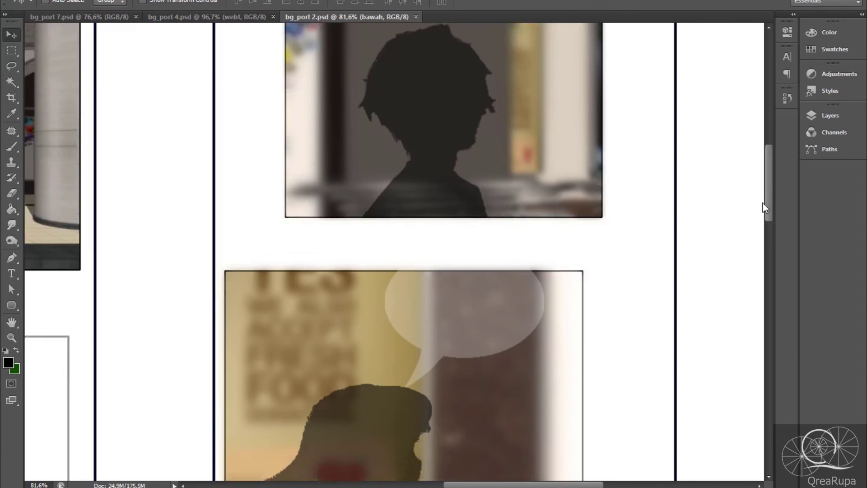
{"action": "left_click_drag", "start_coordinate": [763, 207], "coordinate": [765, 220]}
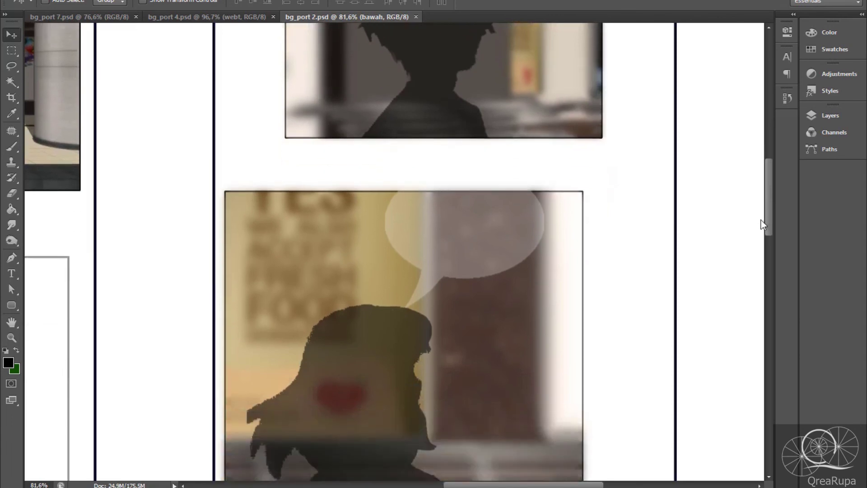